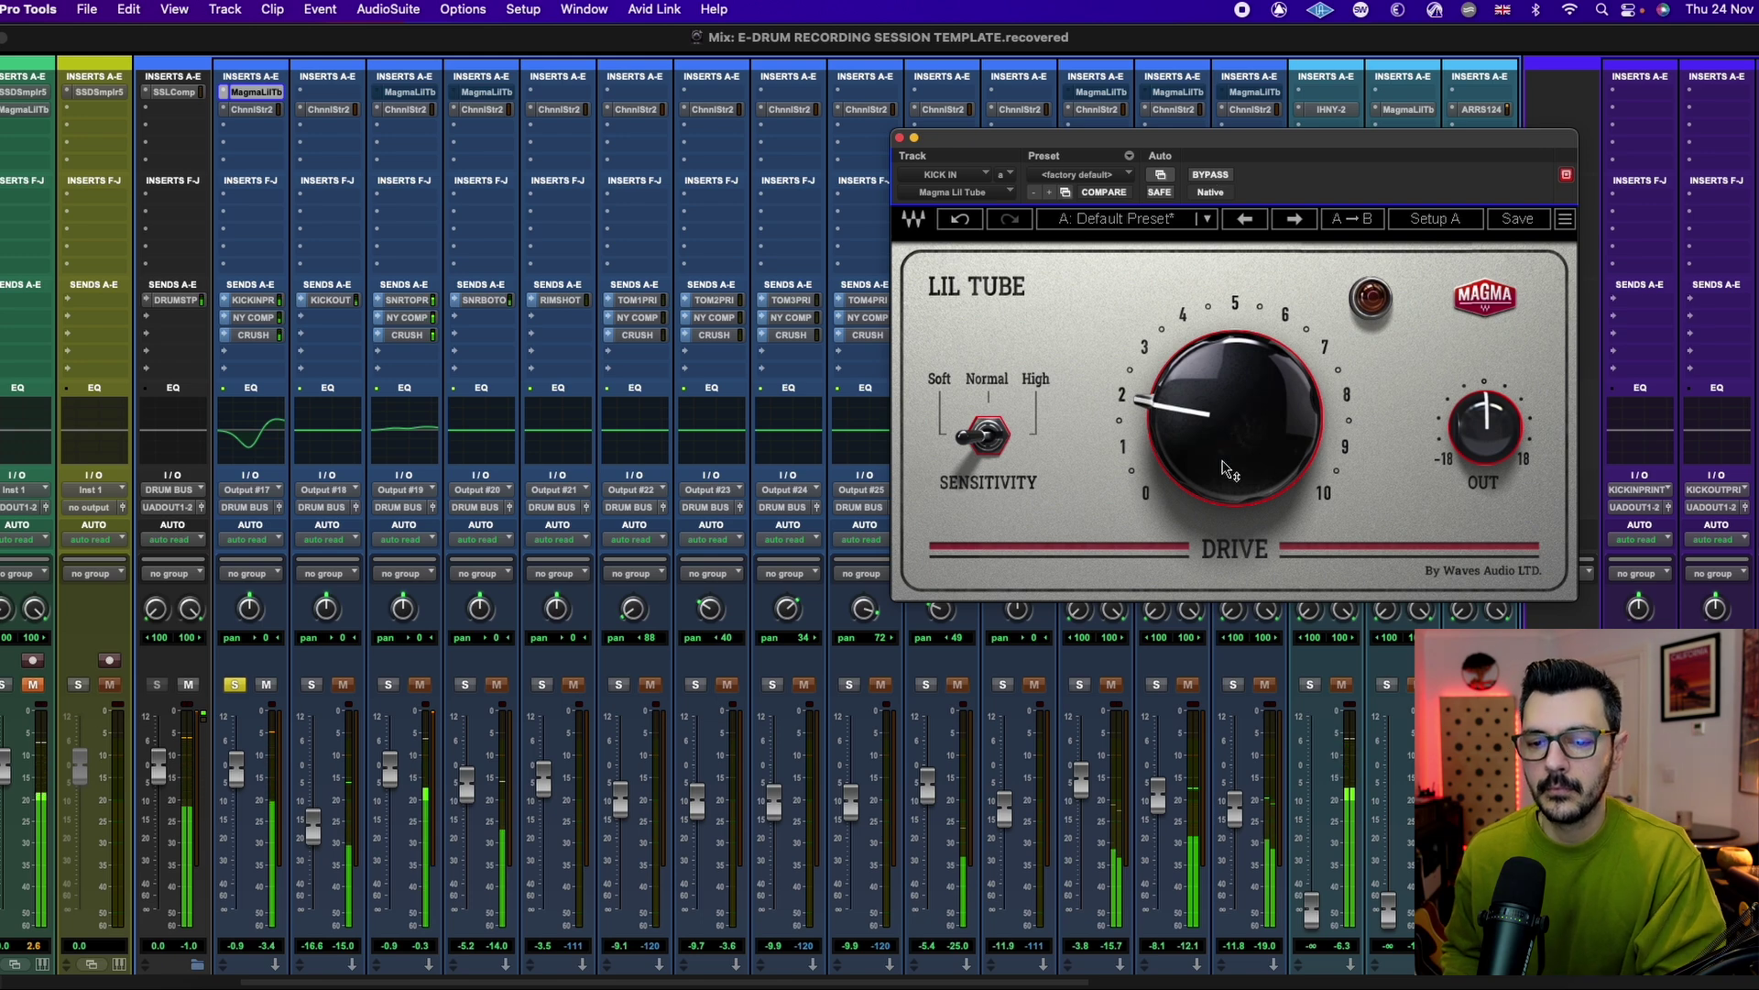
Try different drive amounts in Lil Tube on KICK IN, compare it with bypass, and settle the drive at about 2.5
{"action": "left_click_drag", "start_coordinate": [1228, 459], "coordinate": [1228, 396]}
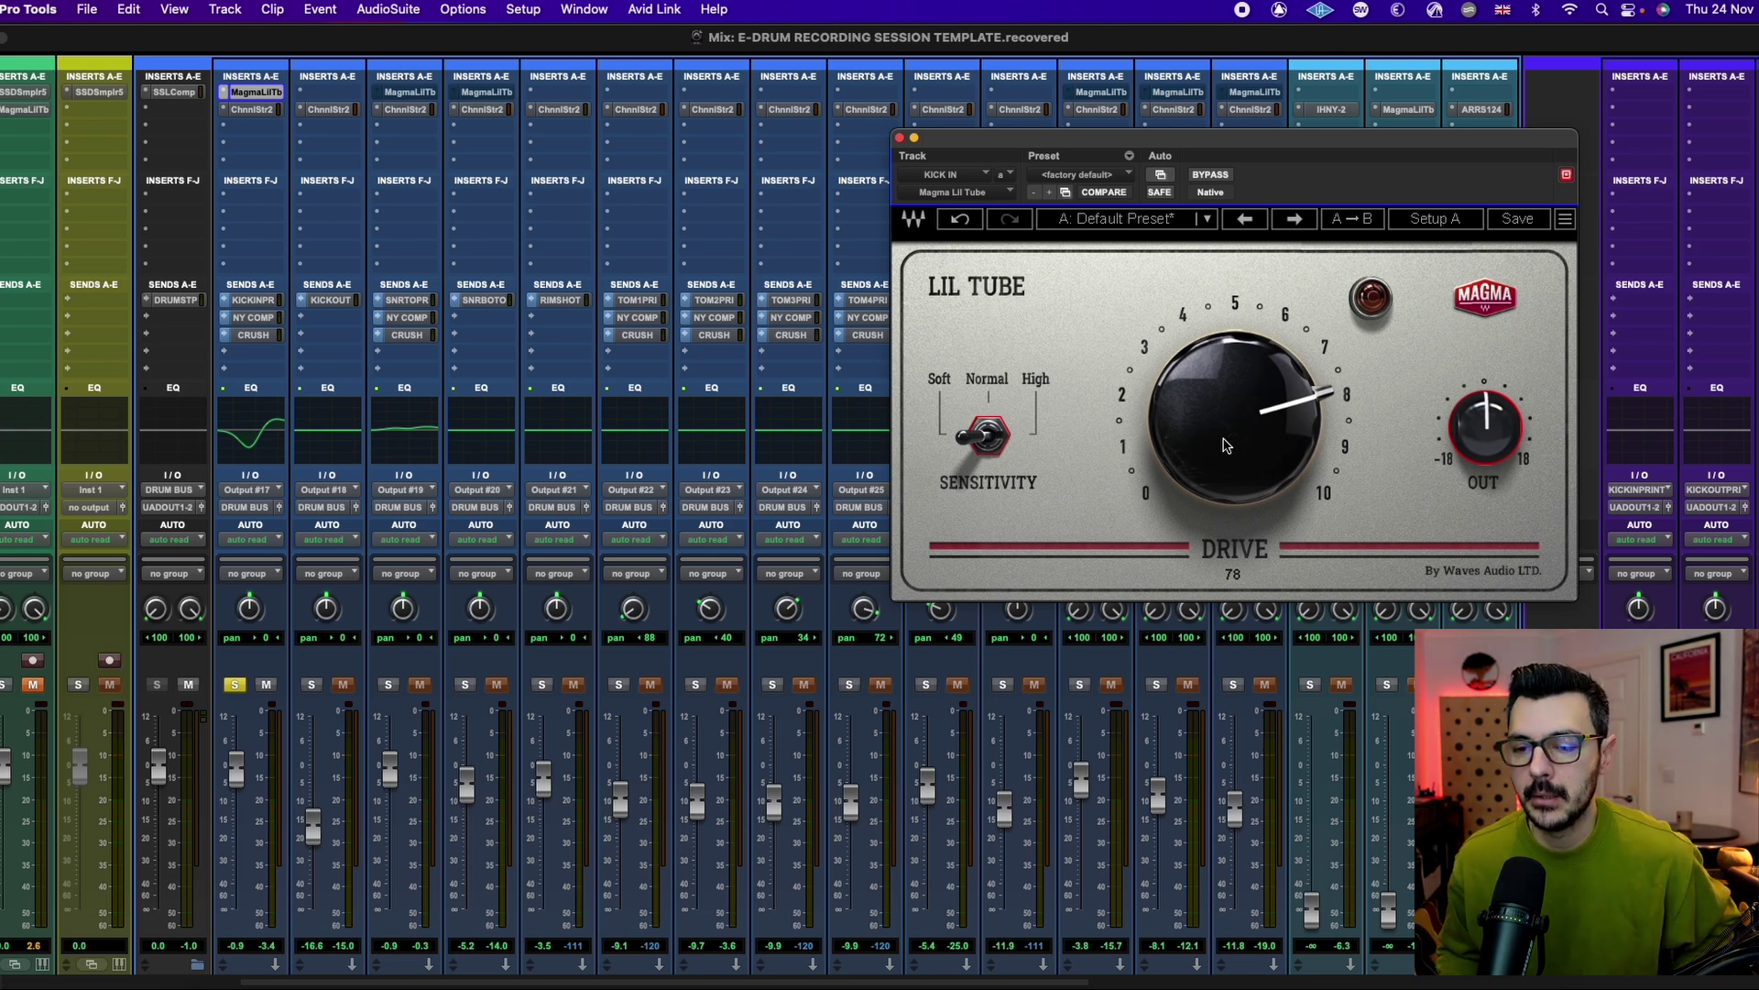
{"action": "left_click_drag", "start_coordinate": [1226, 445], "coordinate": [1226, 531]}
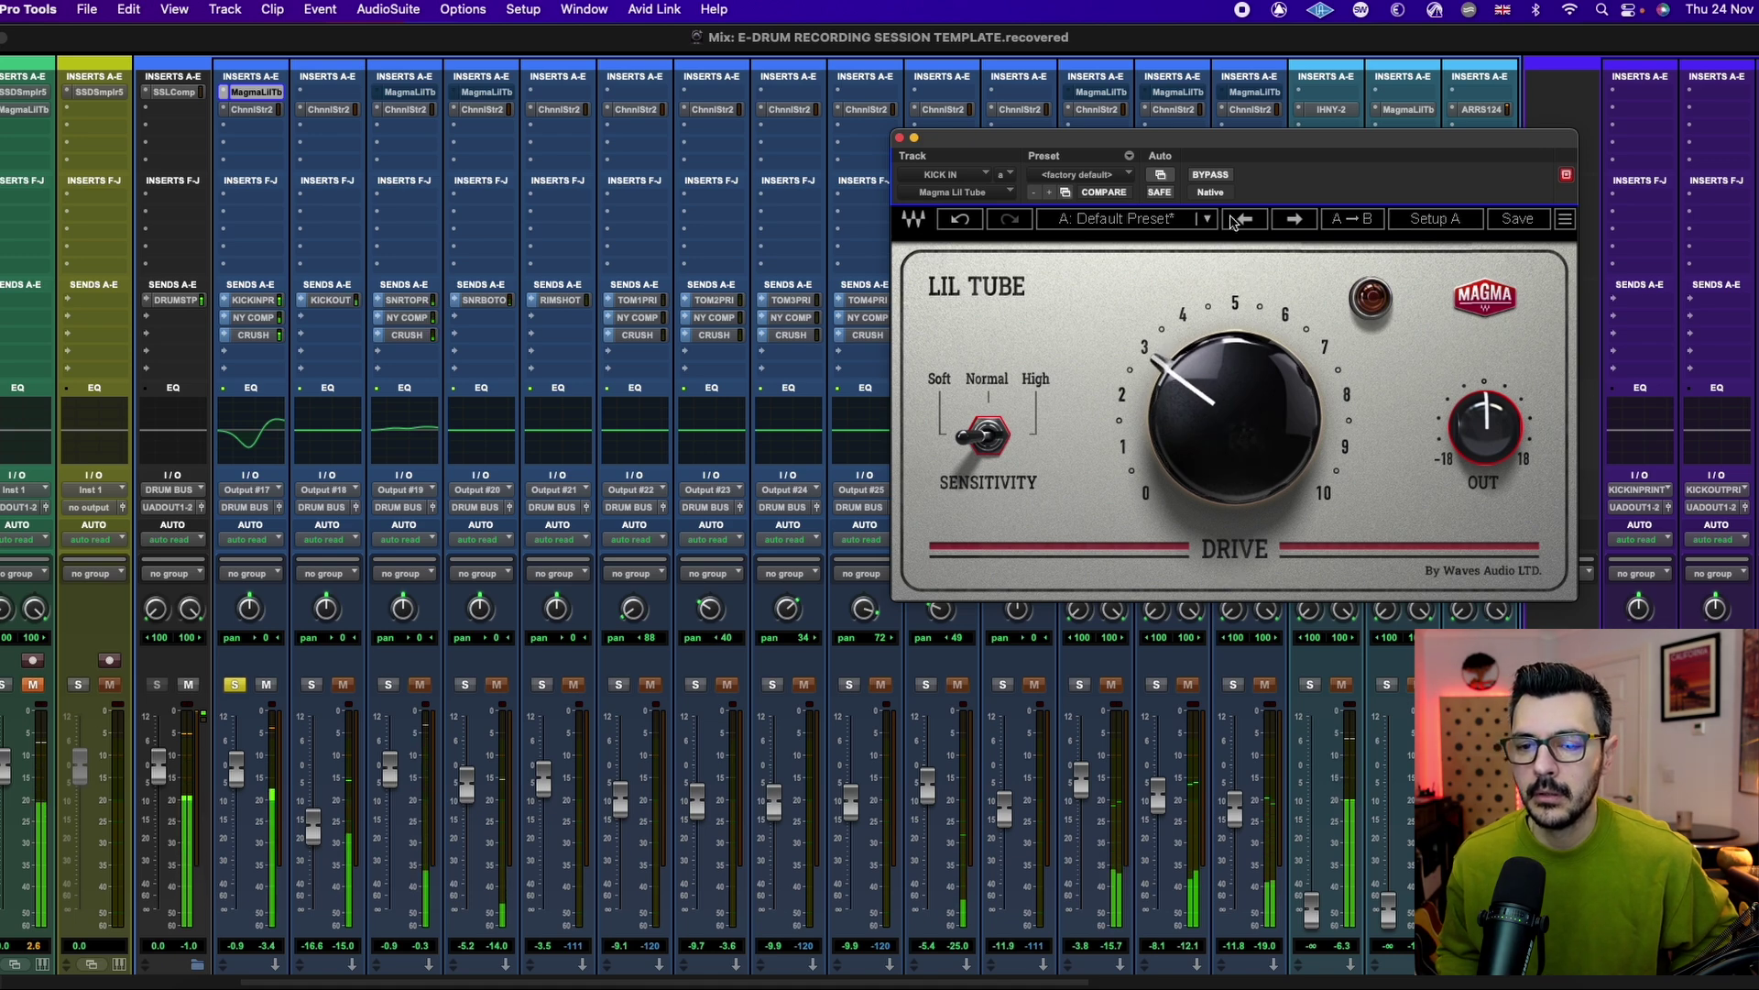
{"action": "left_click", "coordinate": [1217, 181]}
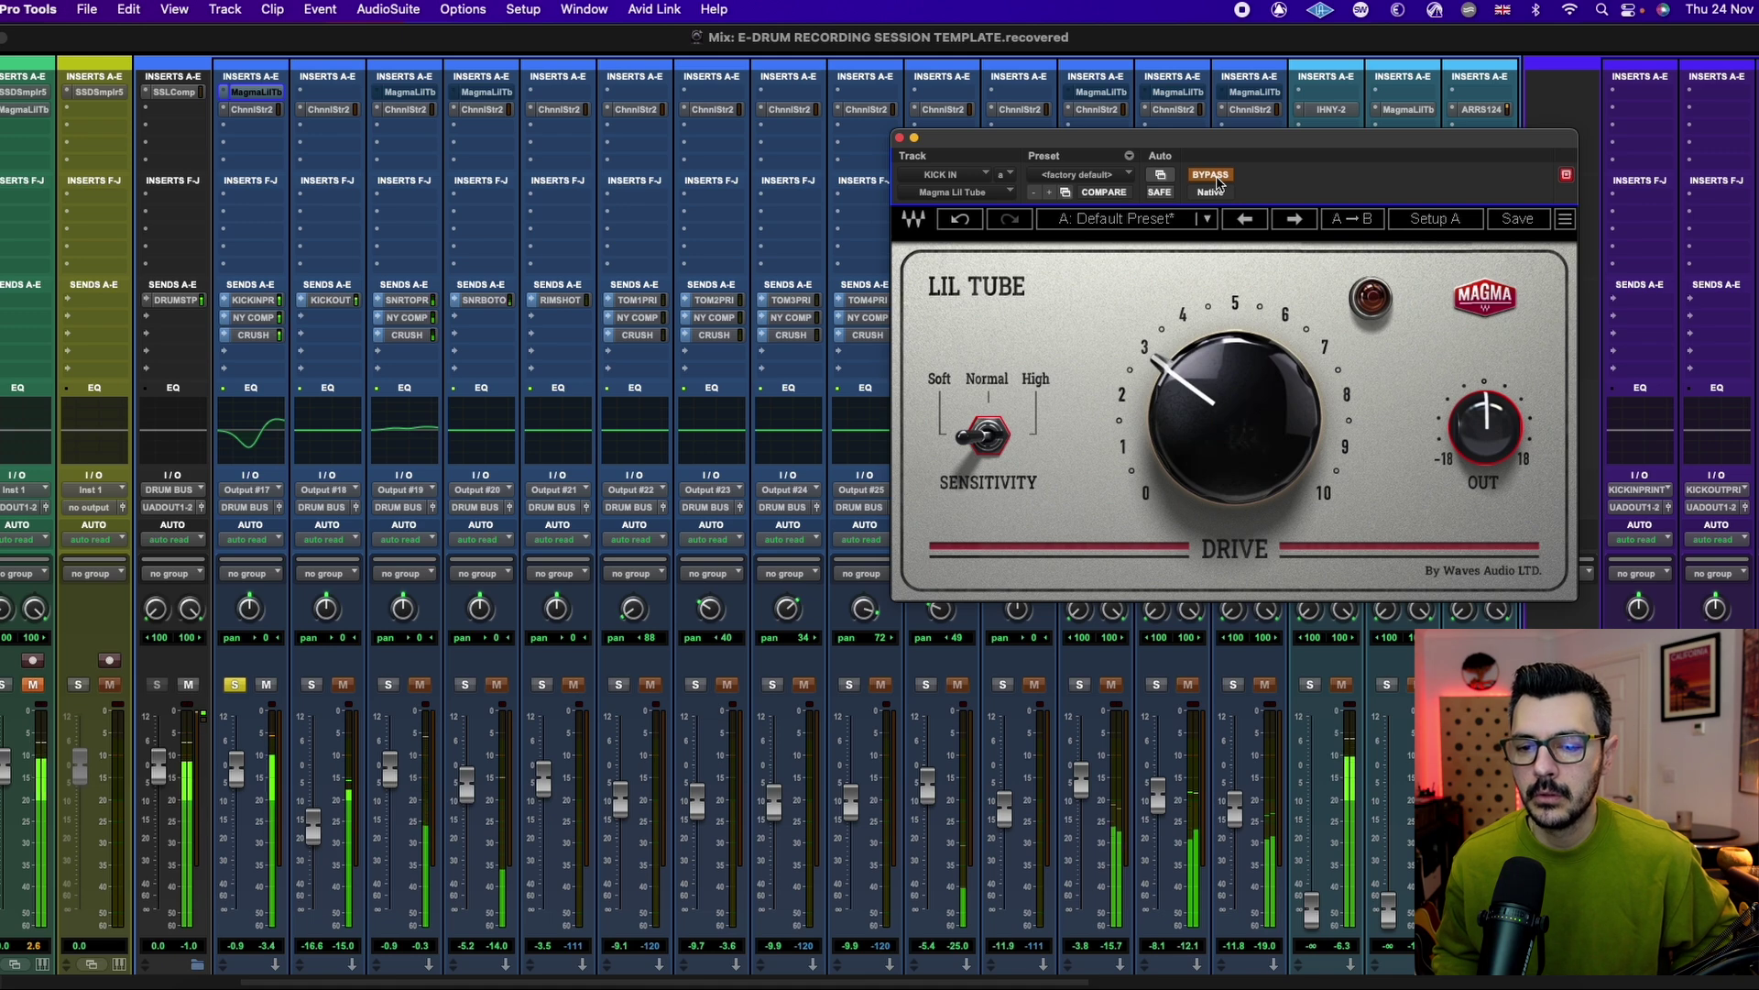
{"action": "left_click", "coordinate": [1217, 181]}
{"action": "left_click_drag", "start_coordinate": [1233, 417], "coordinate": [1233, 435]}
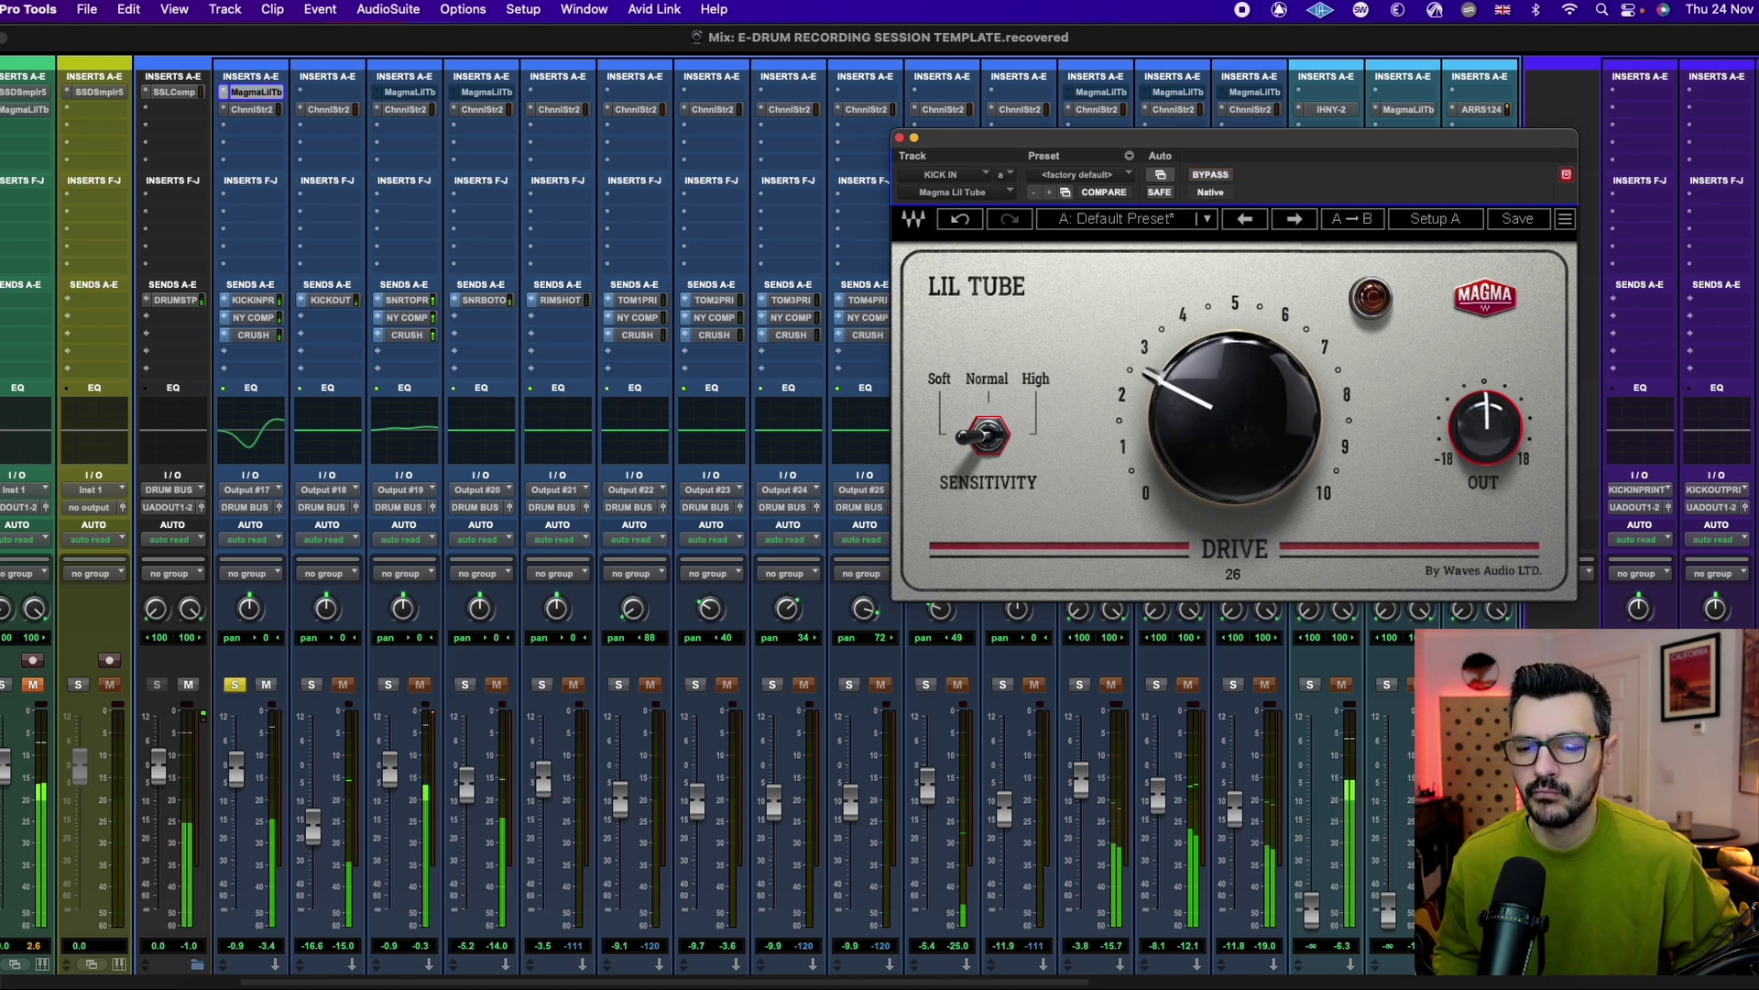
Solo SNR TOP instead of KICK IN and engage its Lil Tube after comparing it with the bypassed sound
{"action": "left_click", "coordinate": [236, 685]}
{"action": "left_click", "coordinate": [388, 685]}
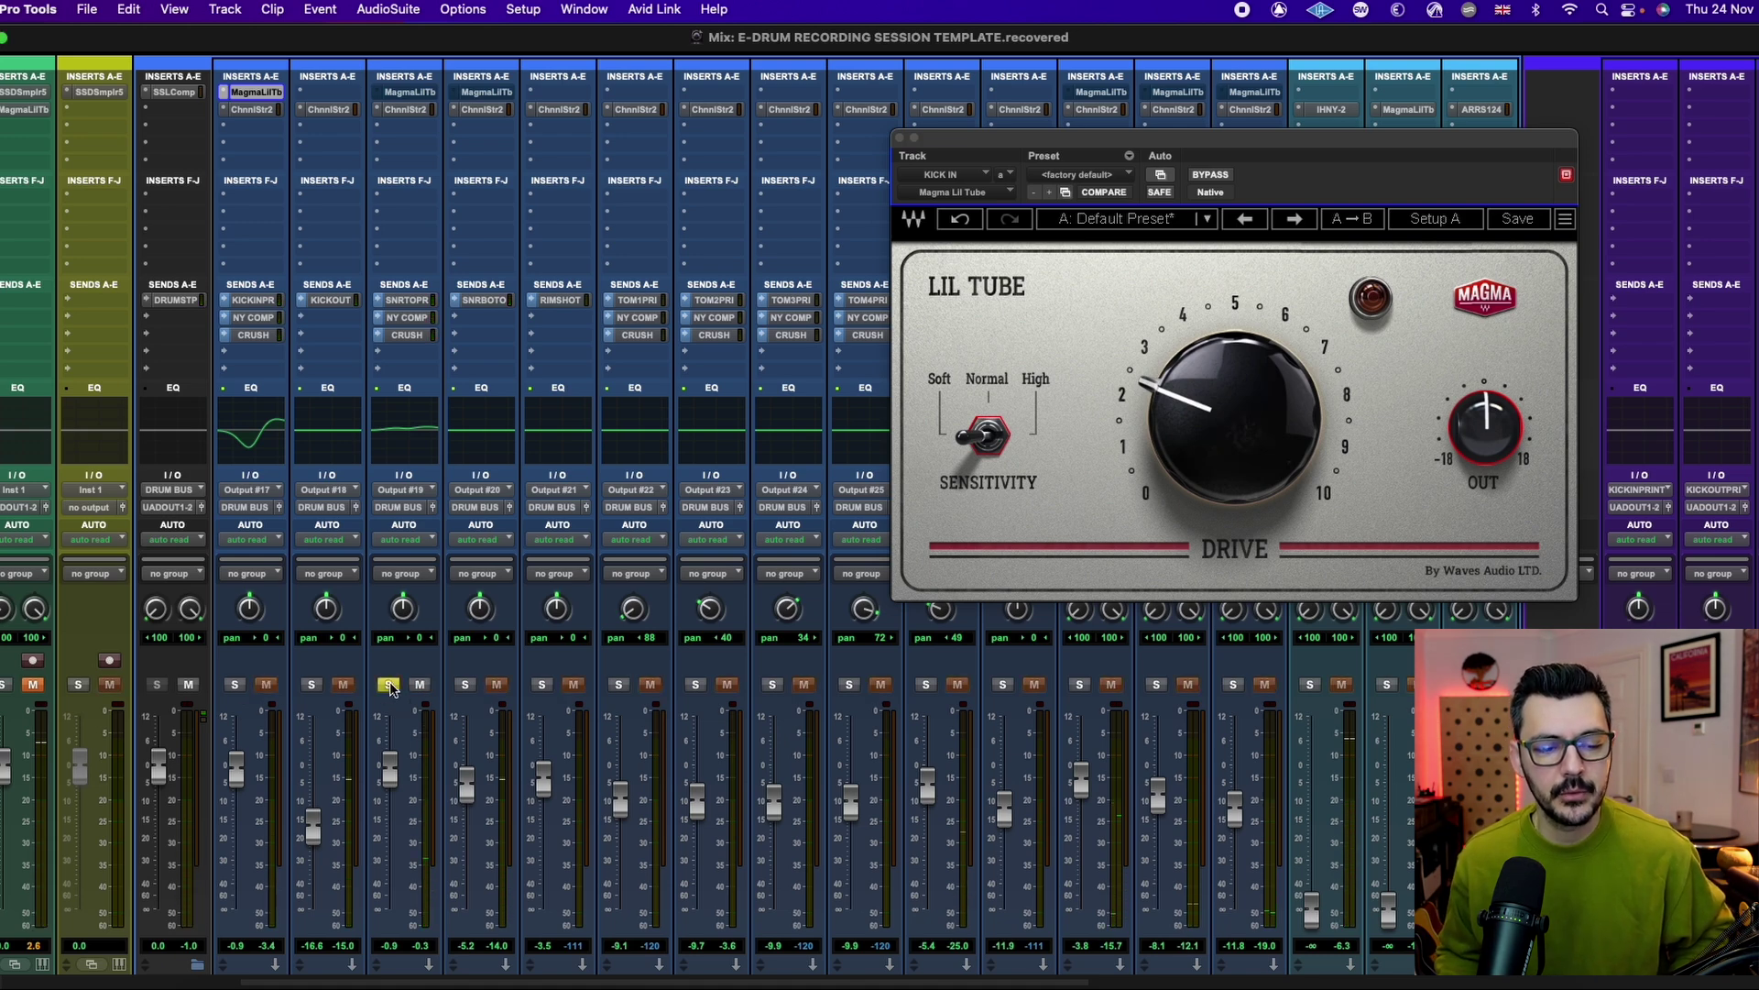
{"action": "left_click", "coordinate": [410, 91]}
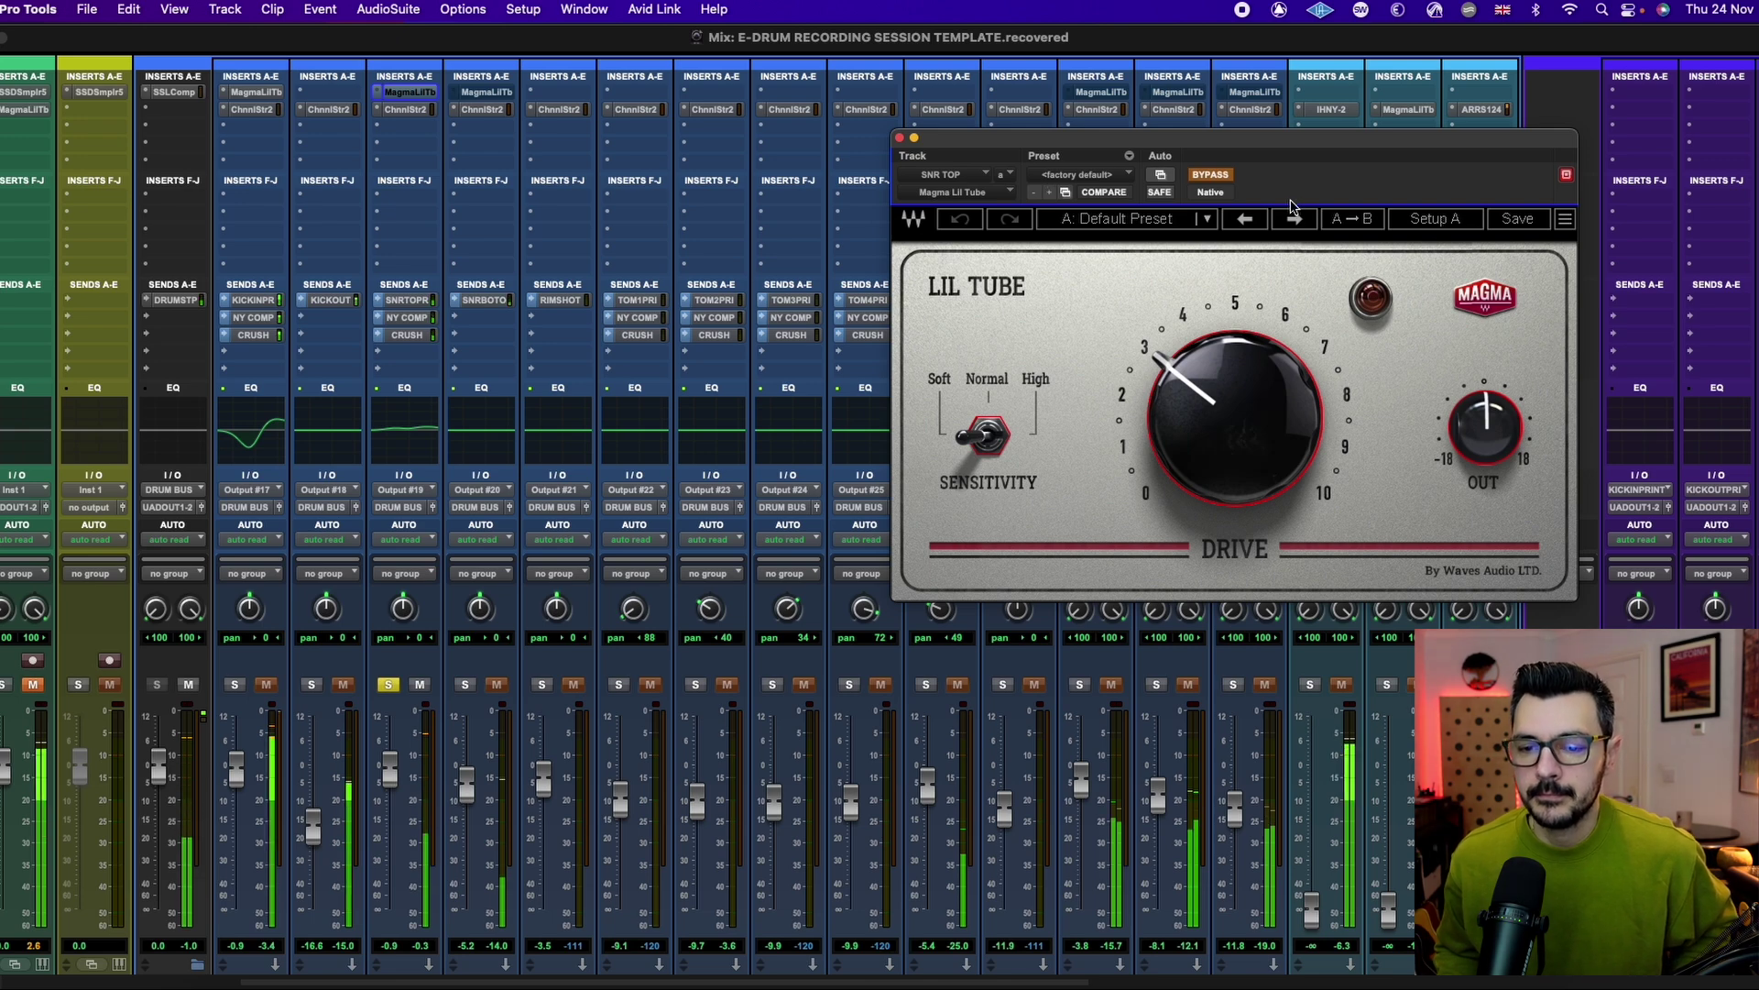
{"action": "left_click", "coordinate": [1213, 175]}
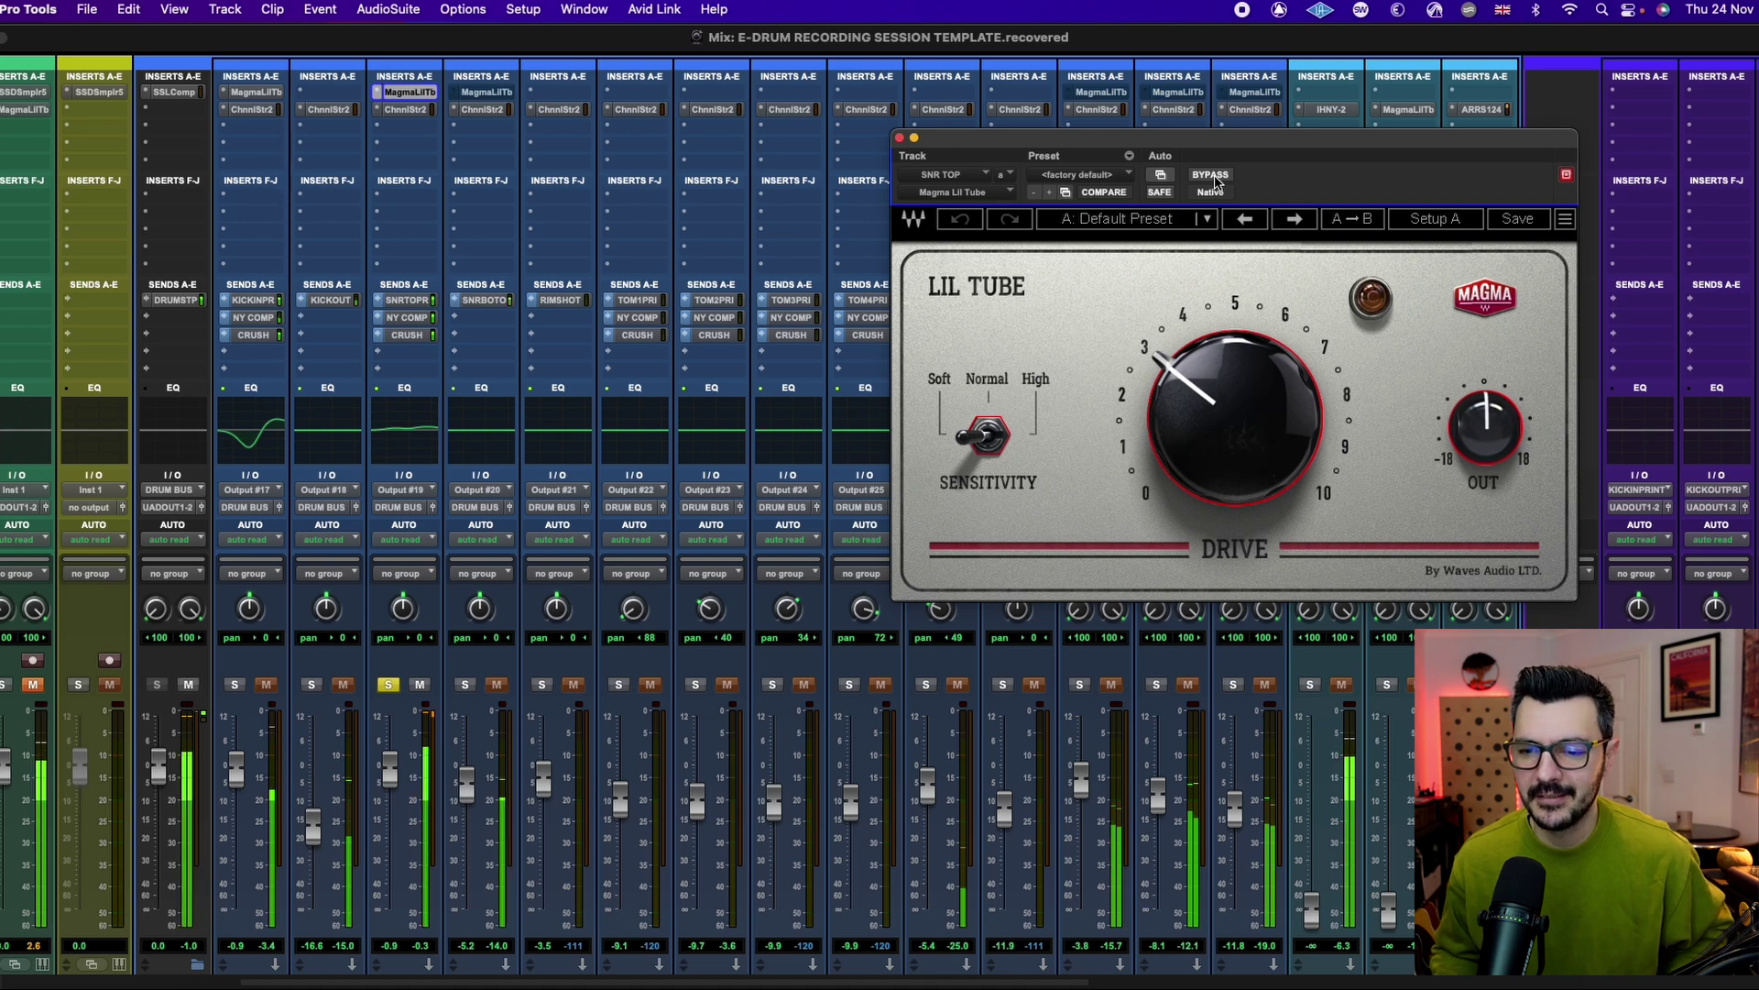
{"action": "left_click", "coordinate": [1212, 176]}
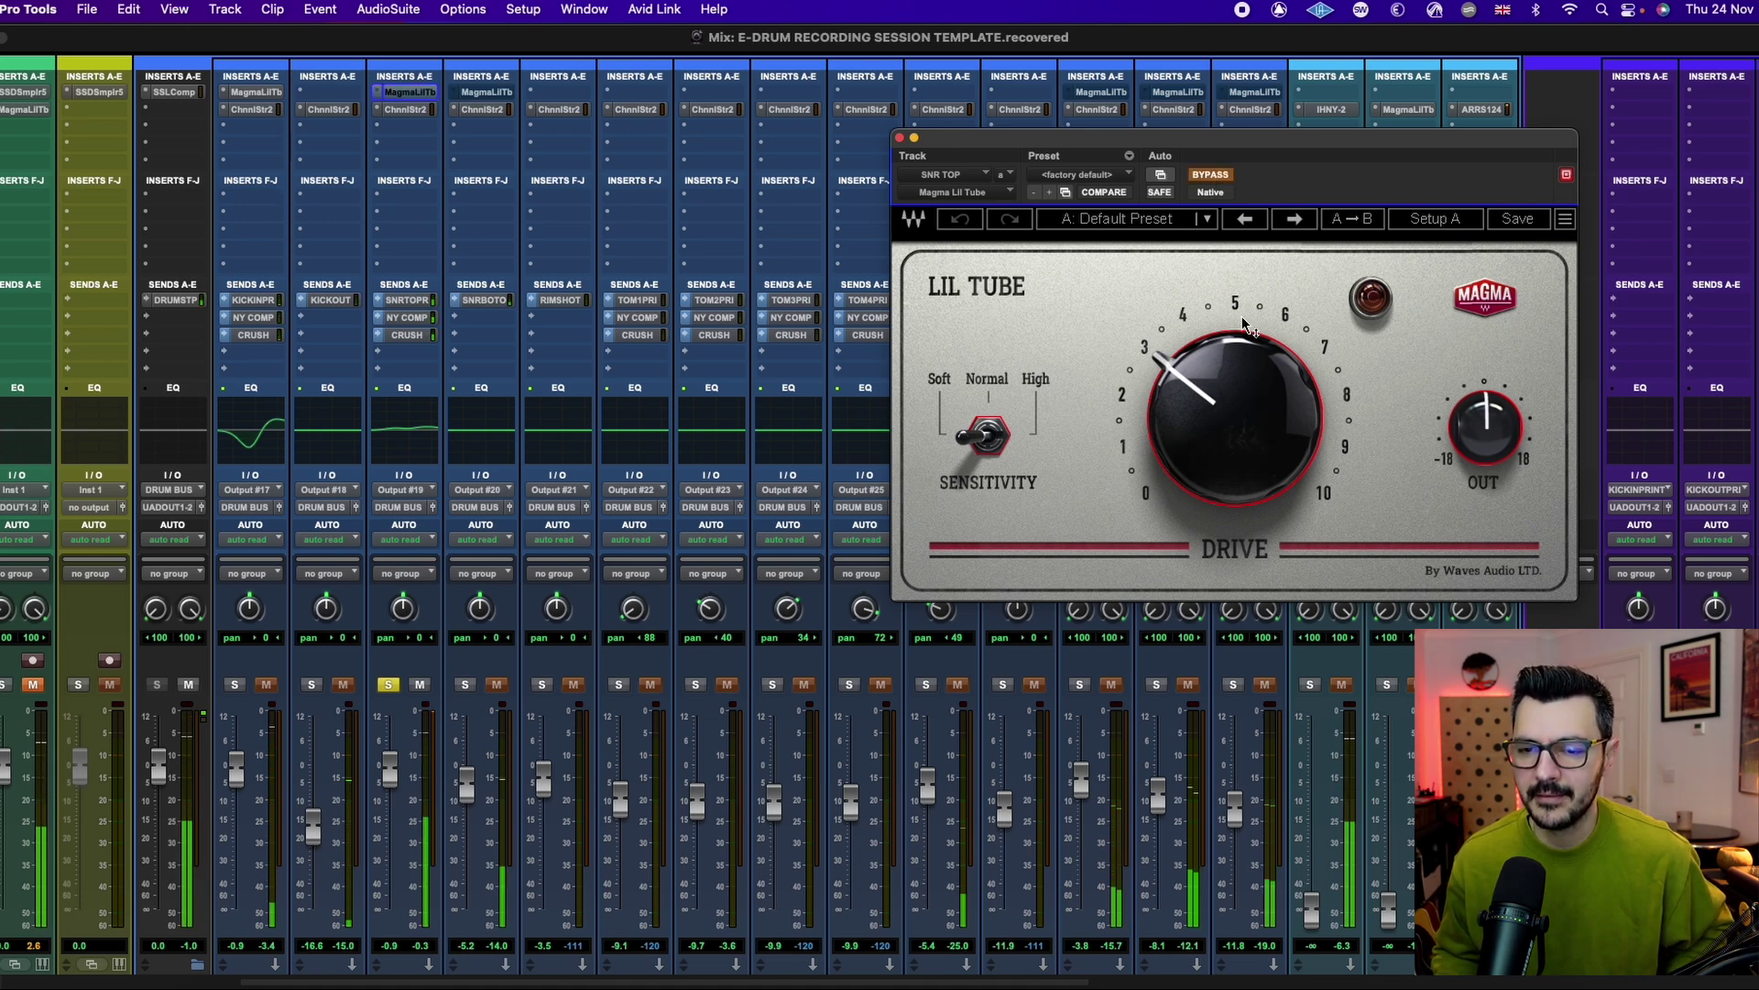
{"action": "left_click", "coordinate": [1219, 178]}
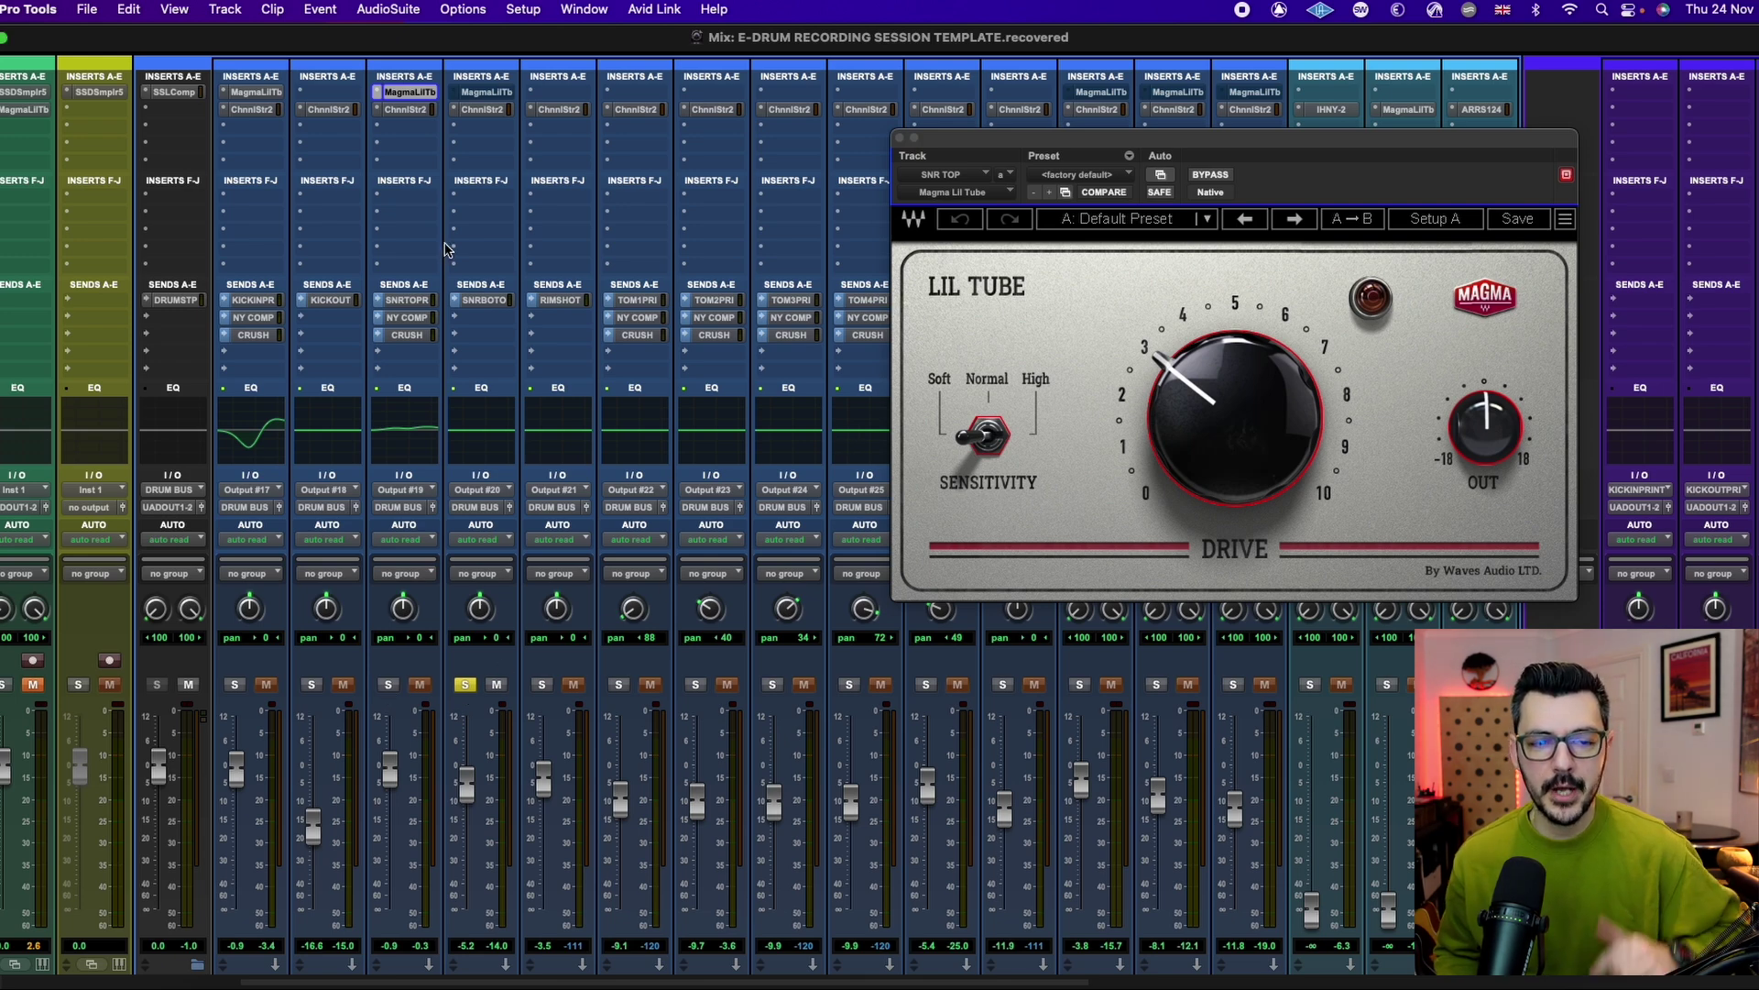
Engage Lil Tube on the SNR BOTTOM track, compare it with bypass, stop playback and close the plug-in
{"action": "left_click", "coordinate": [486, 93]}
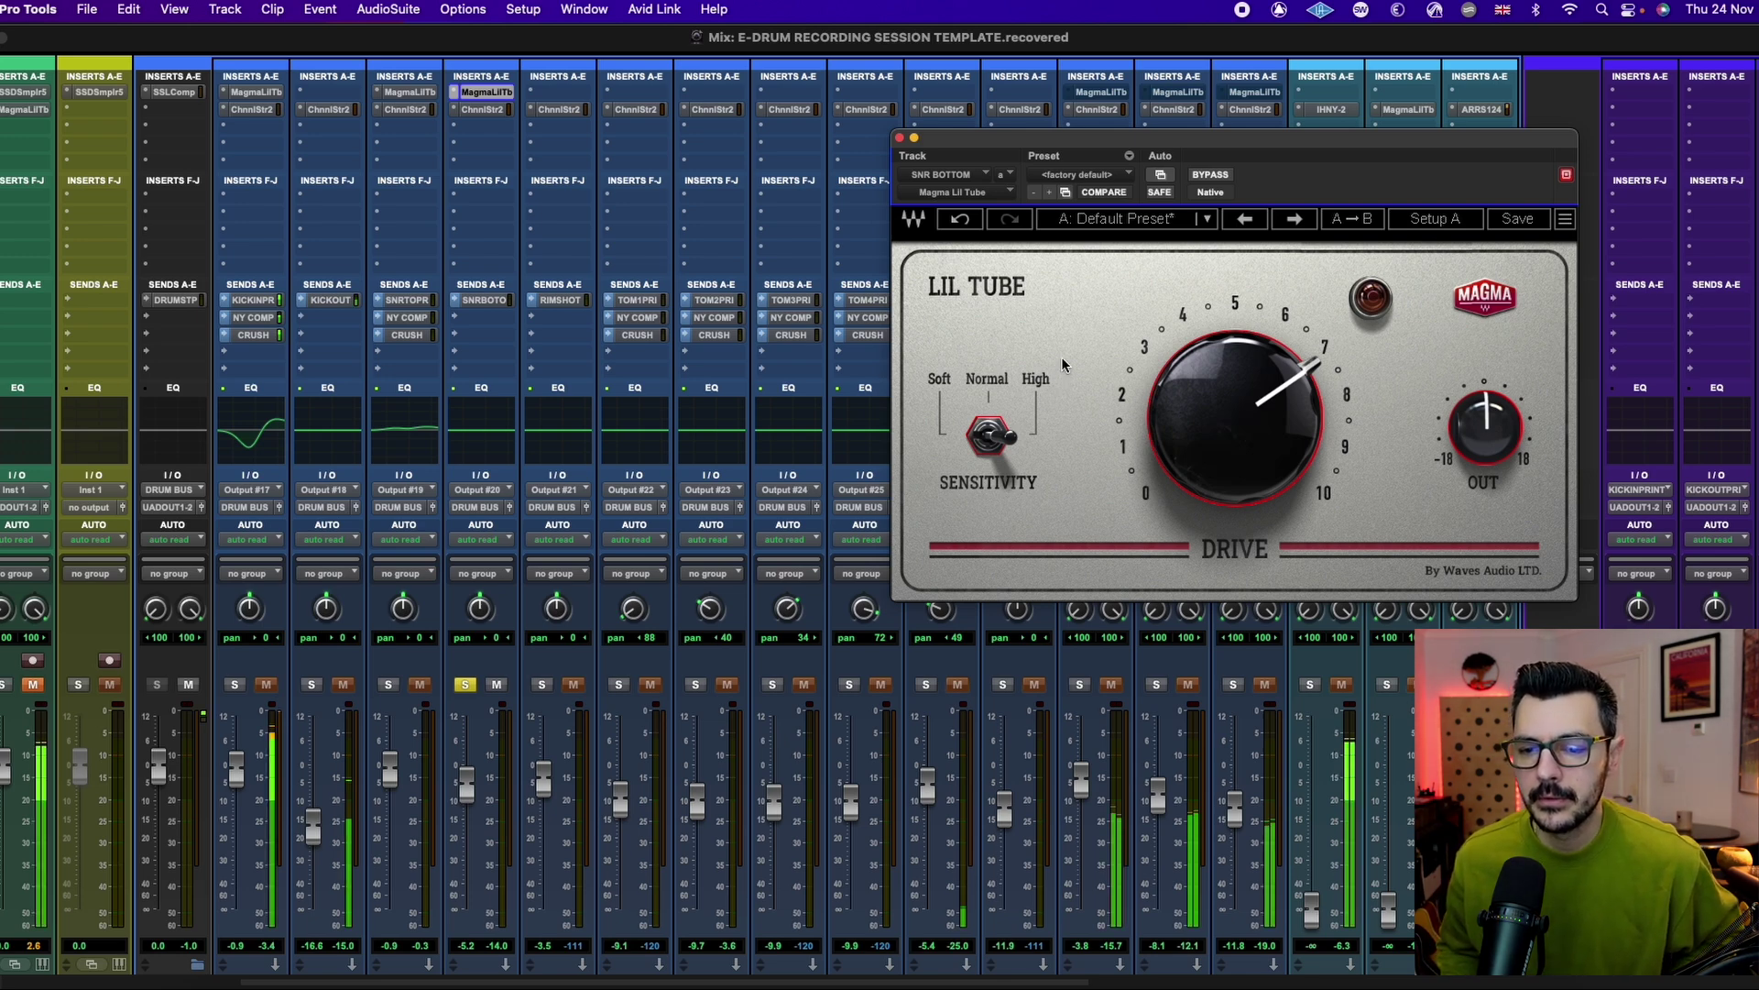
{"action": "left_click", "coordinate": [1208, 175]}
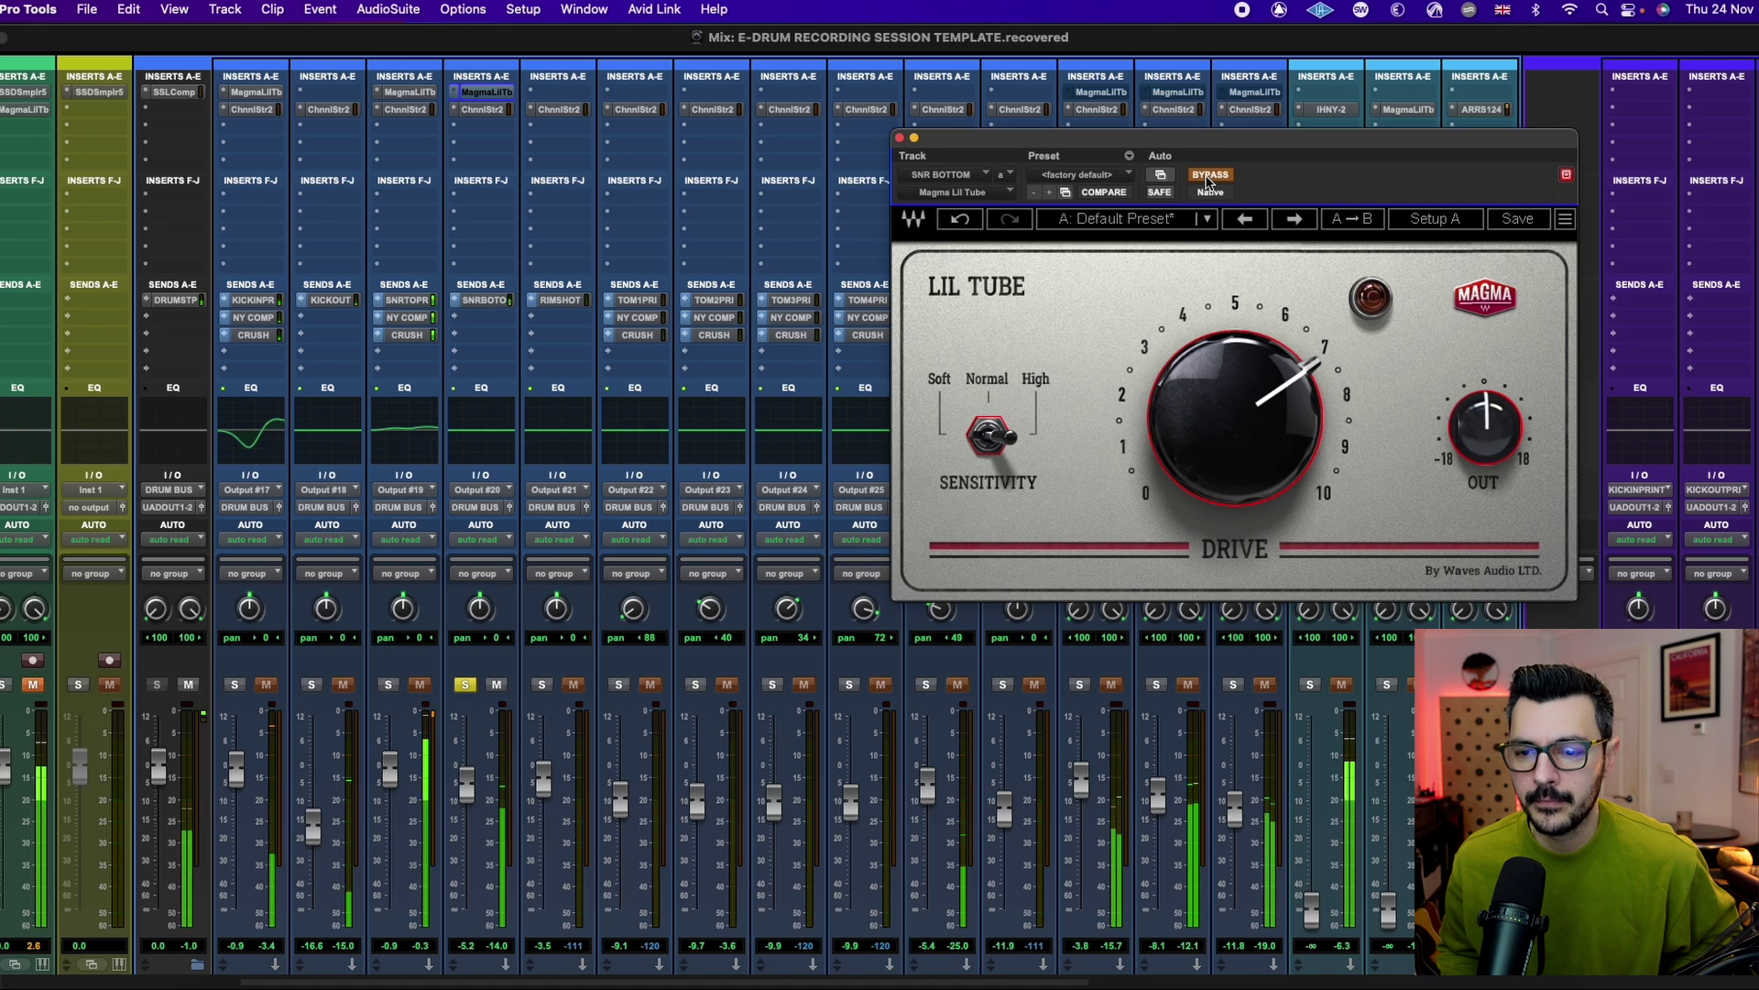
{"action": "left_click", "coordinate": [1208, 175]}
{"action": "mouse_move", "coordinate": [1222, 417]}
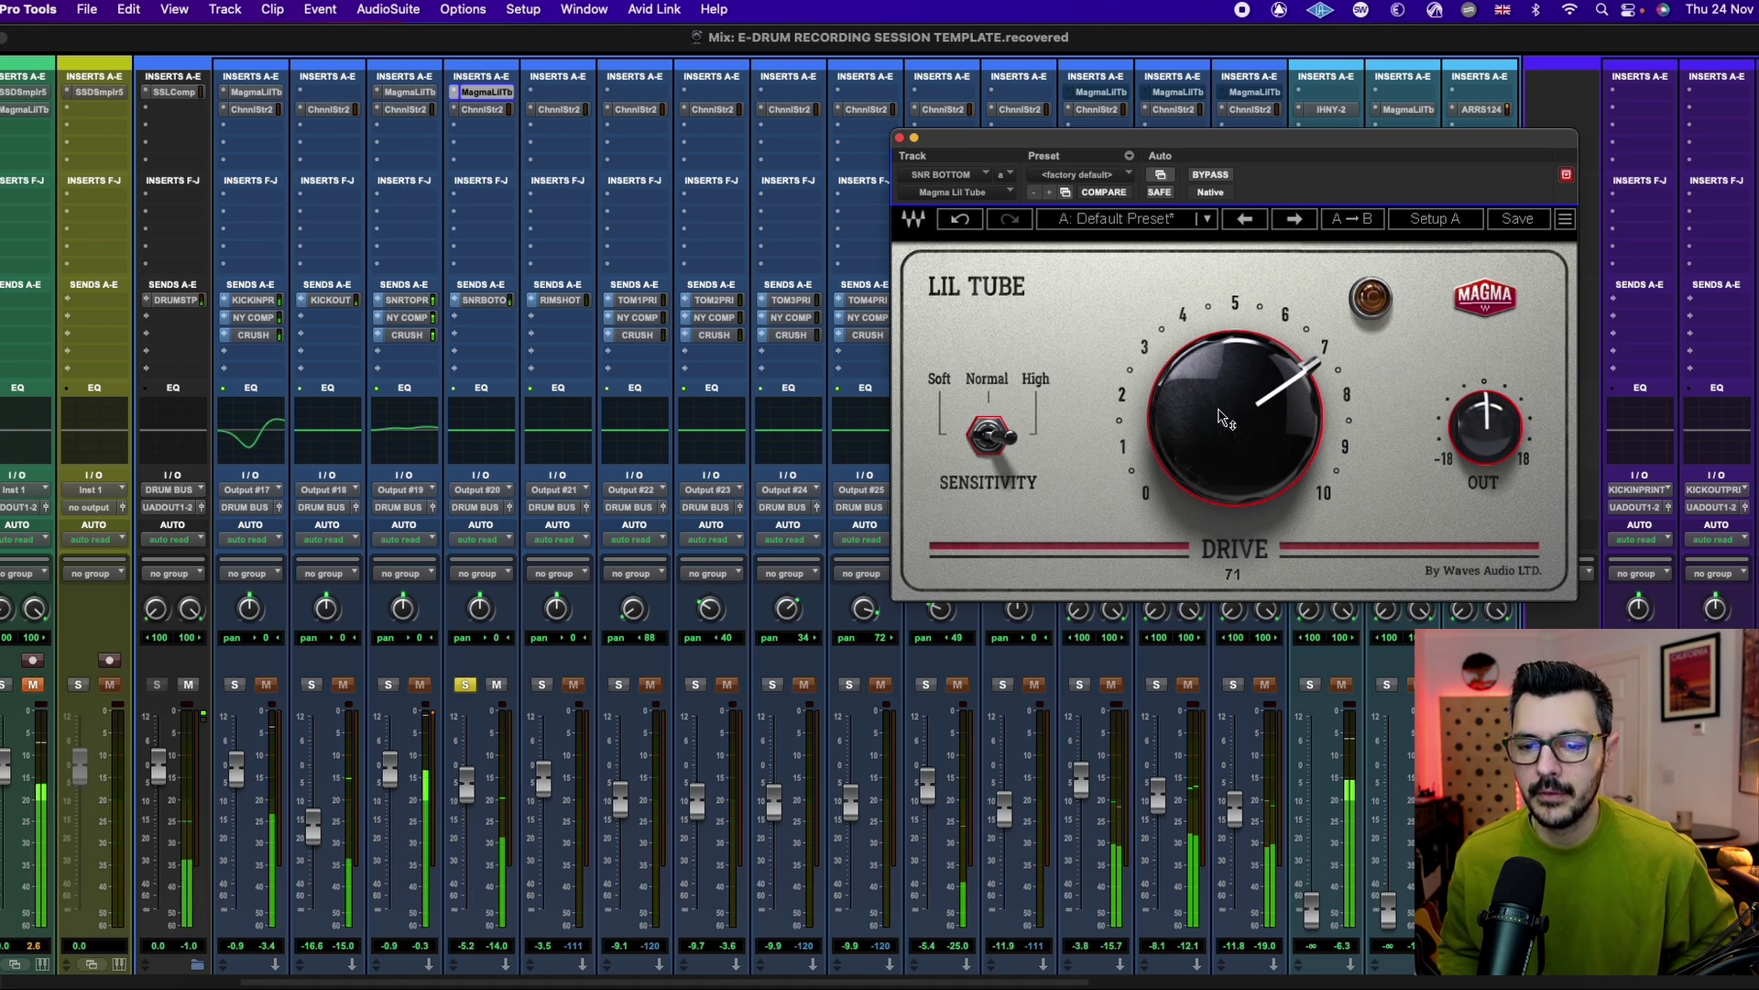
{"action": "key", "text": "space"}
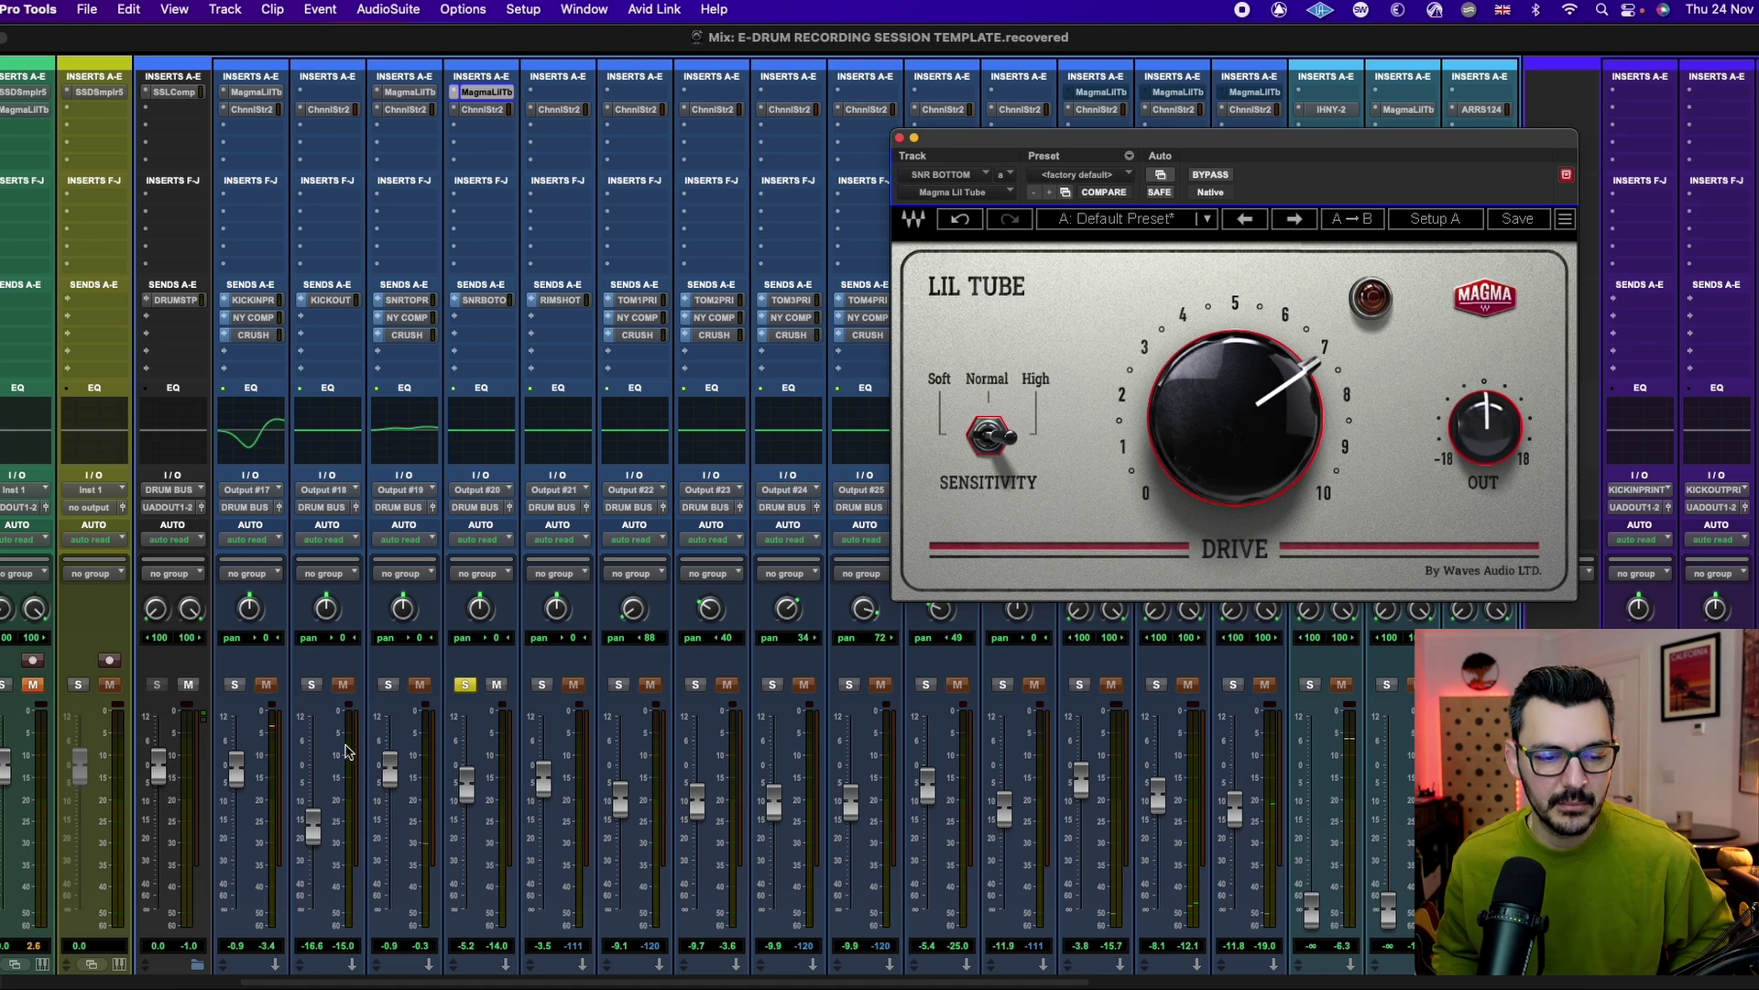
{"action": "left_click", "coordinate": [465, 683]}
{"action": "key", "text": "super+w"}
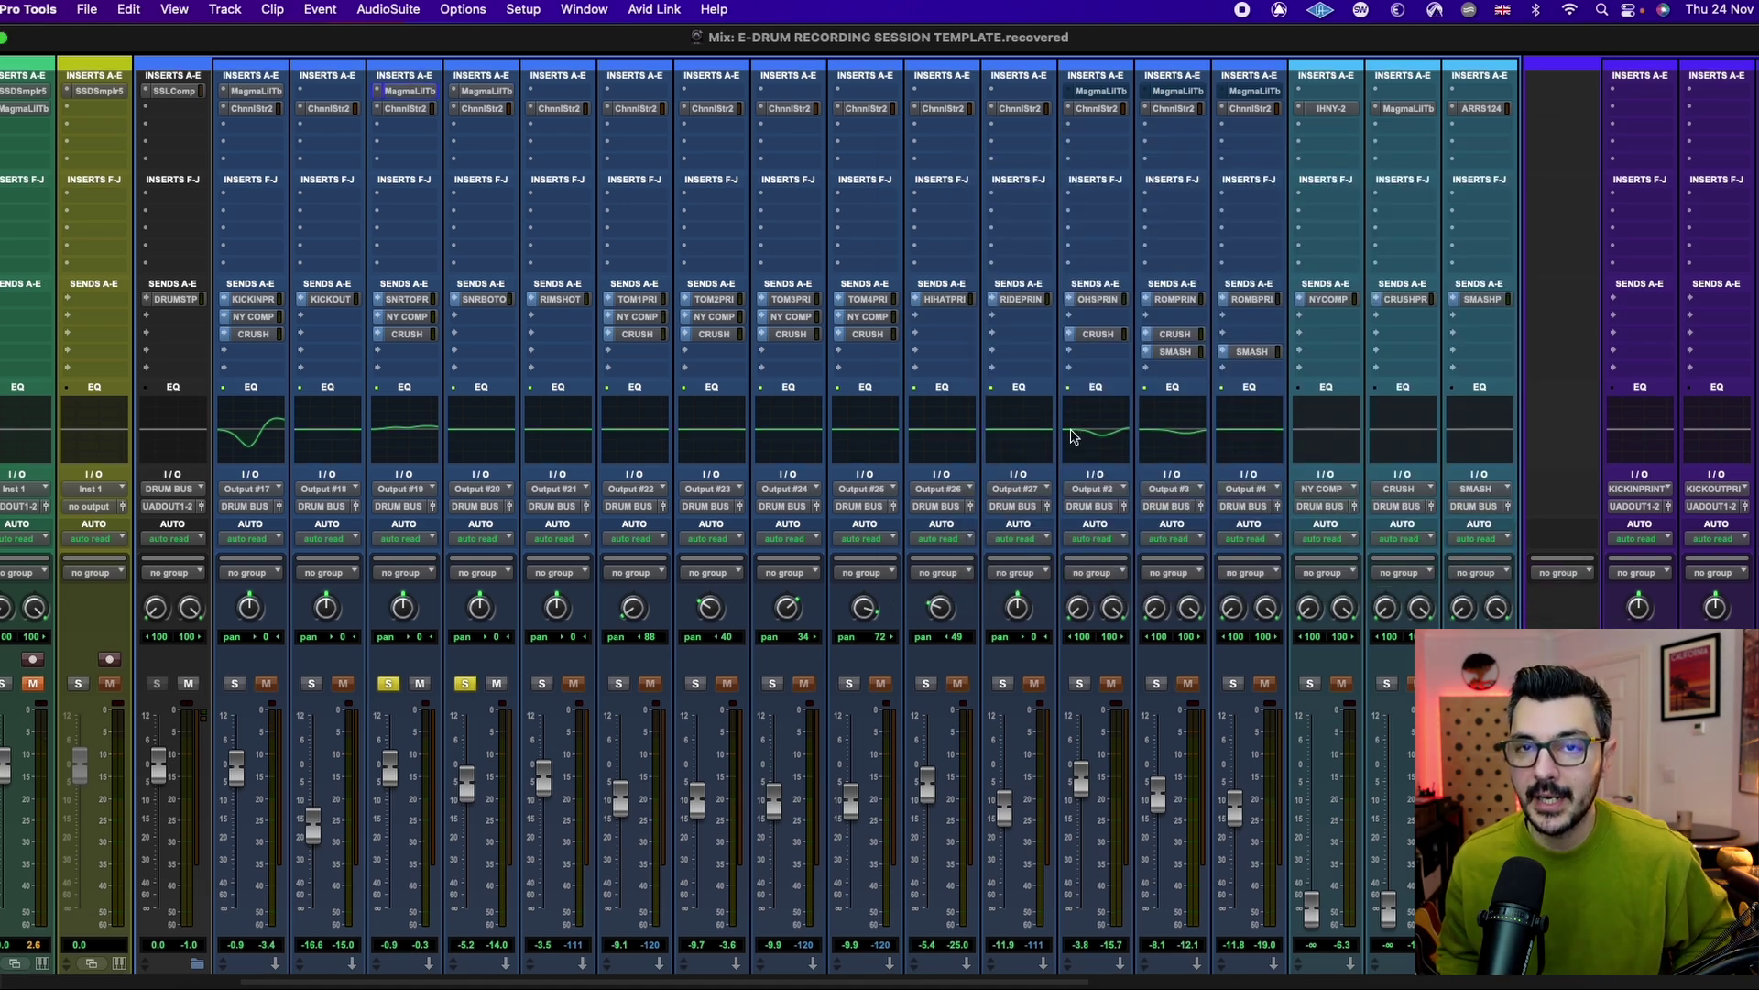
Clear the snare solos, solo the OHS track and take its Lil Tube out of bypass during playback
{"action": "scroll", "coordinate": [1074, 434], "scroll_direction": "down", "scroll_amount": 3}
{"action": "left_click", "coordinate": [1104, 869]}
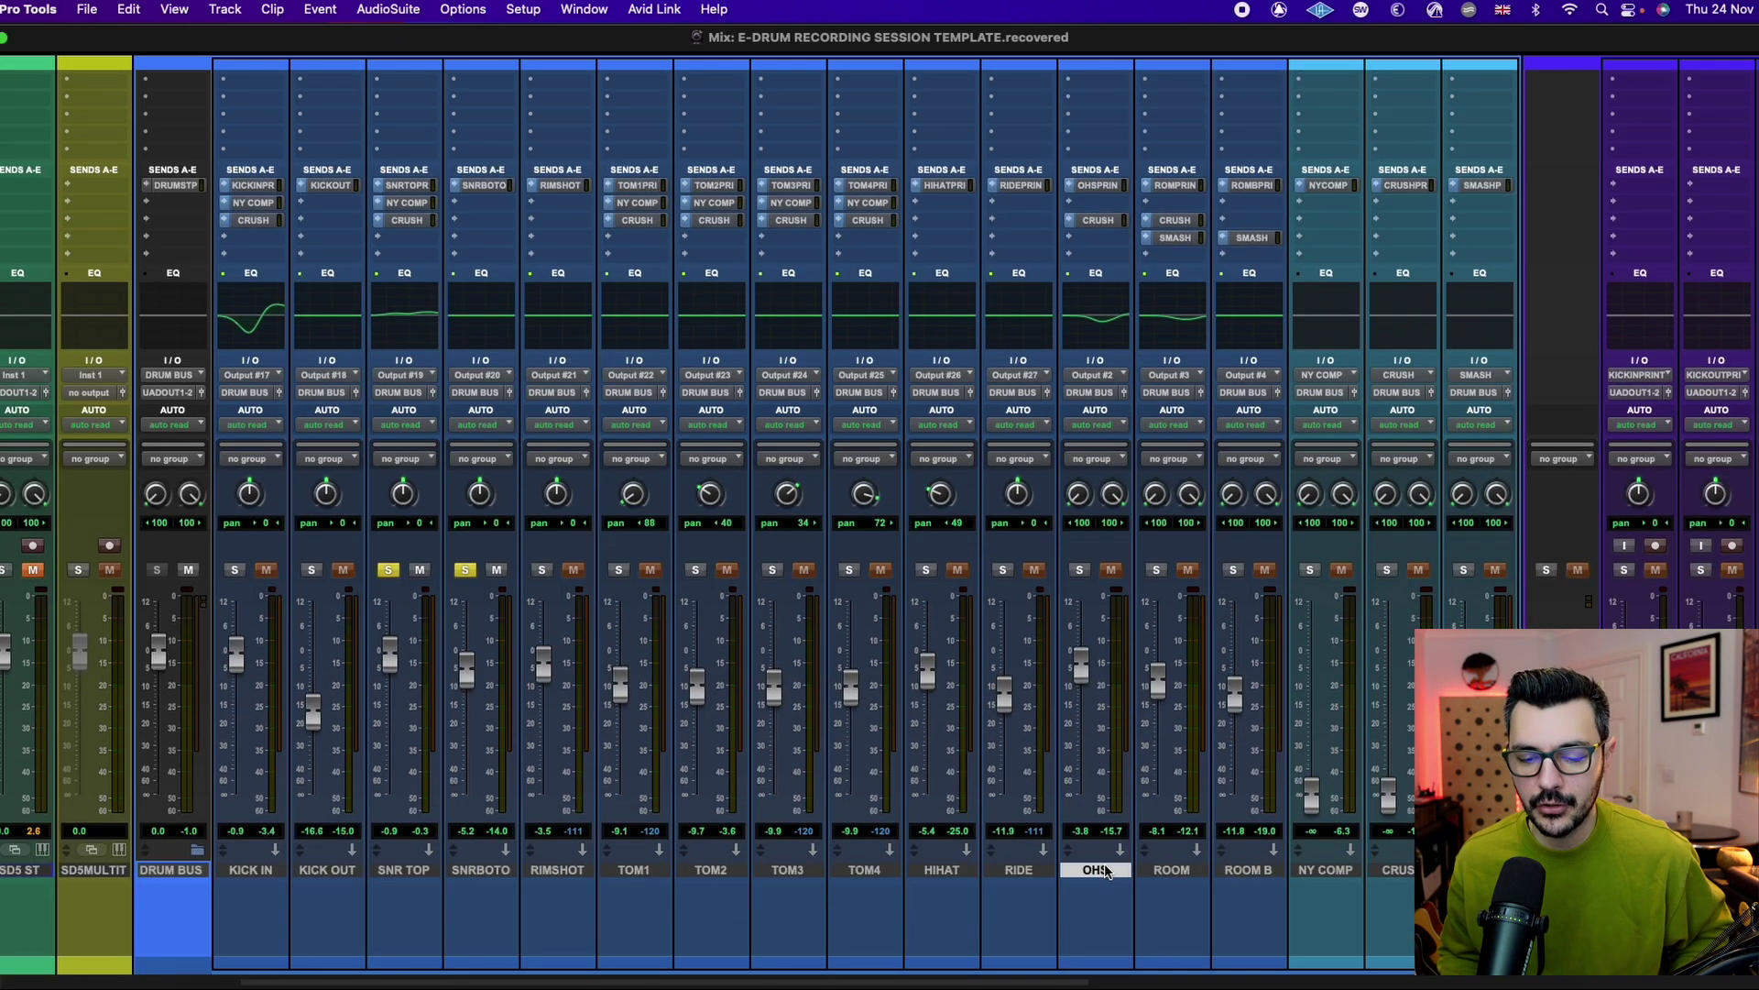
{"action": "left_click", "coordinate": [390, 570]}
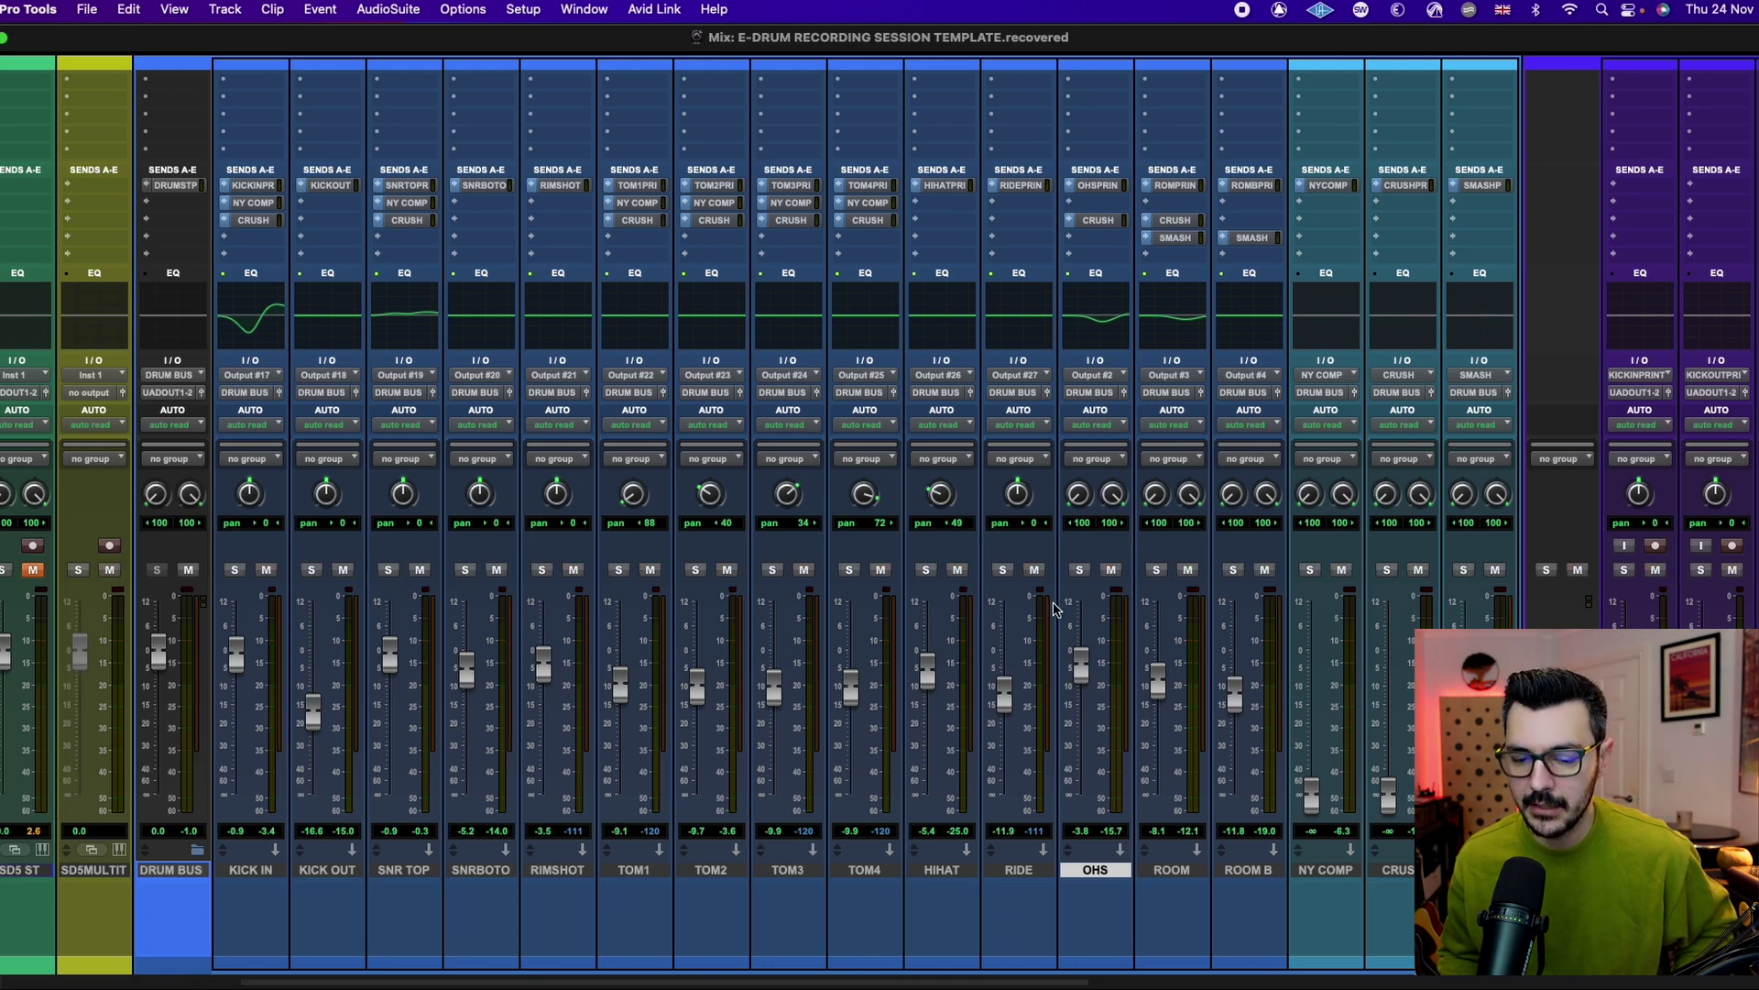
{"action": "left_click", "coordinate": [1080, 570]}
{"action": "scroll", "coordinate": [1082, 574], "scroll_direction": "up", "scroll_amount": 3}
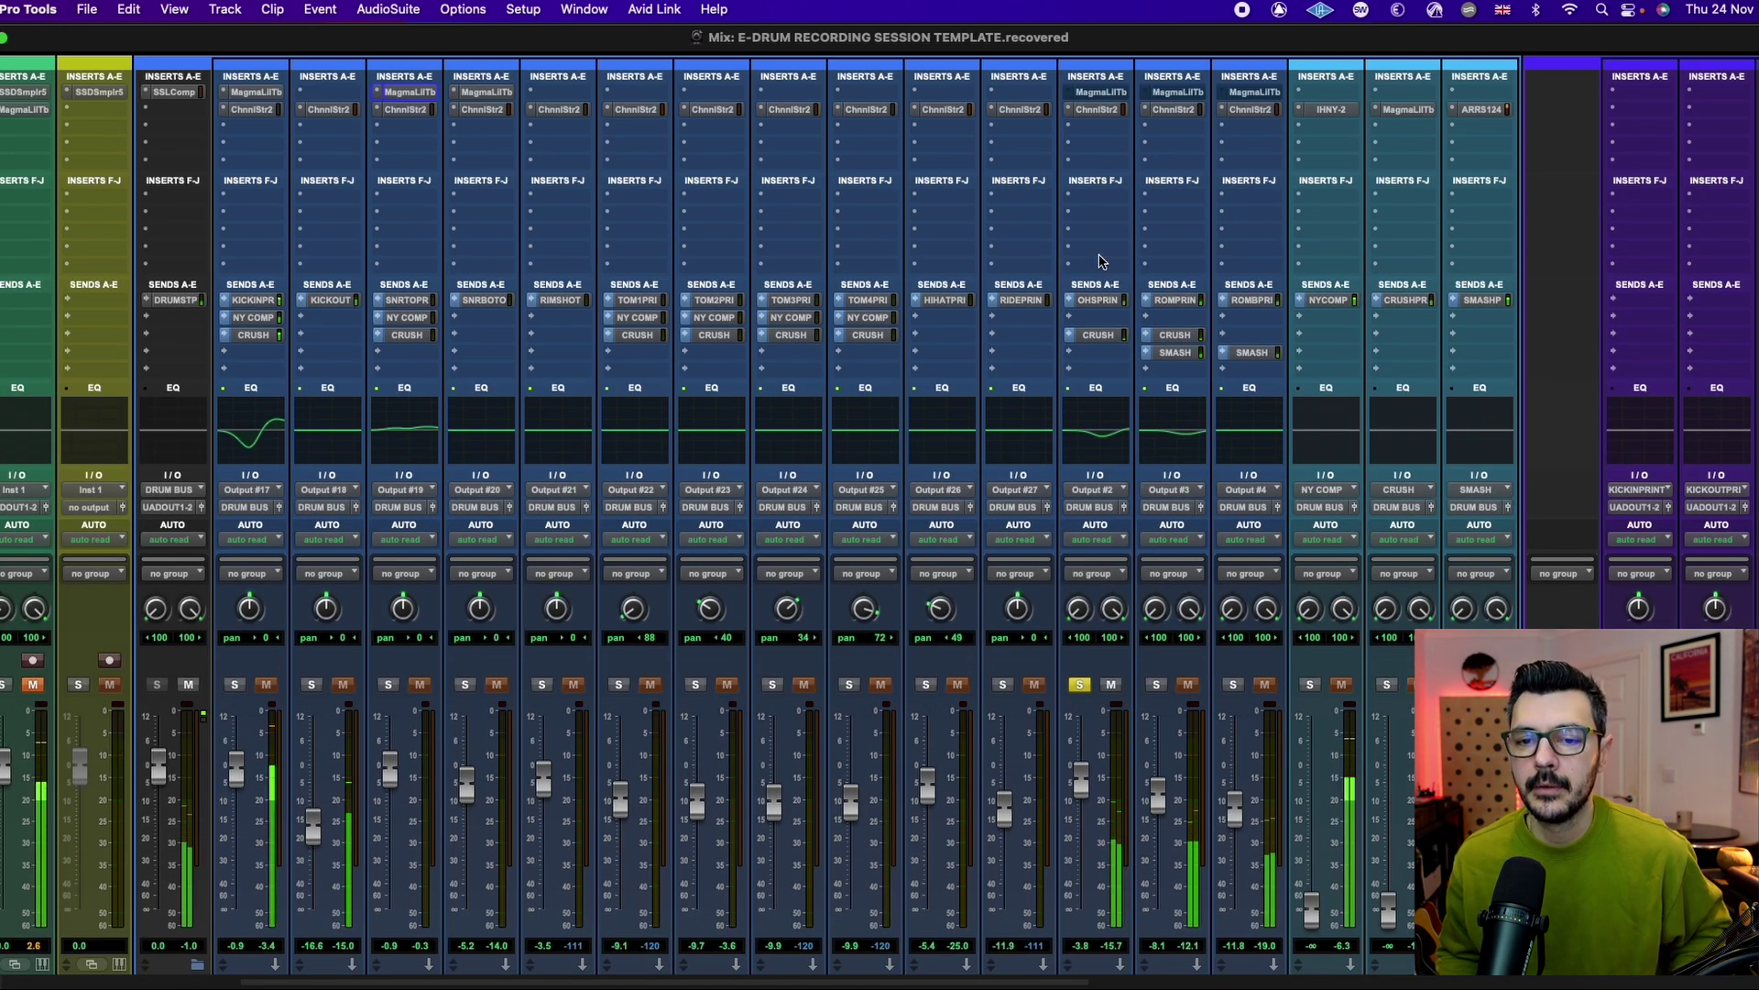
{"action": "left_click", "coordinate": [1103, 91]}
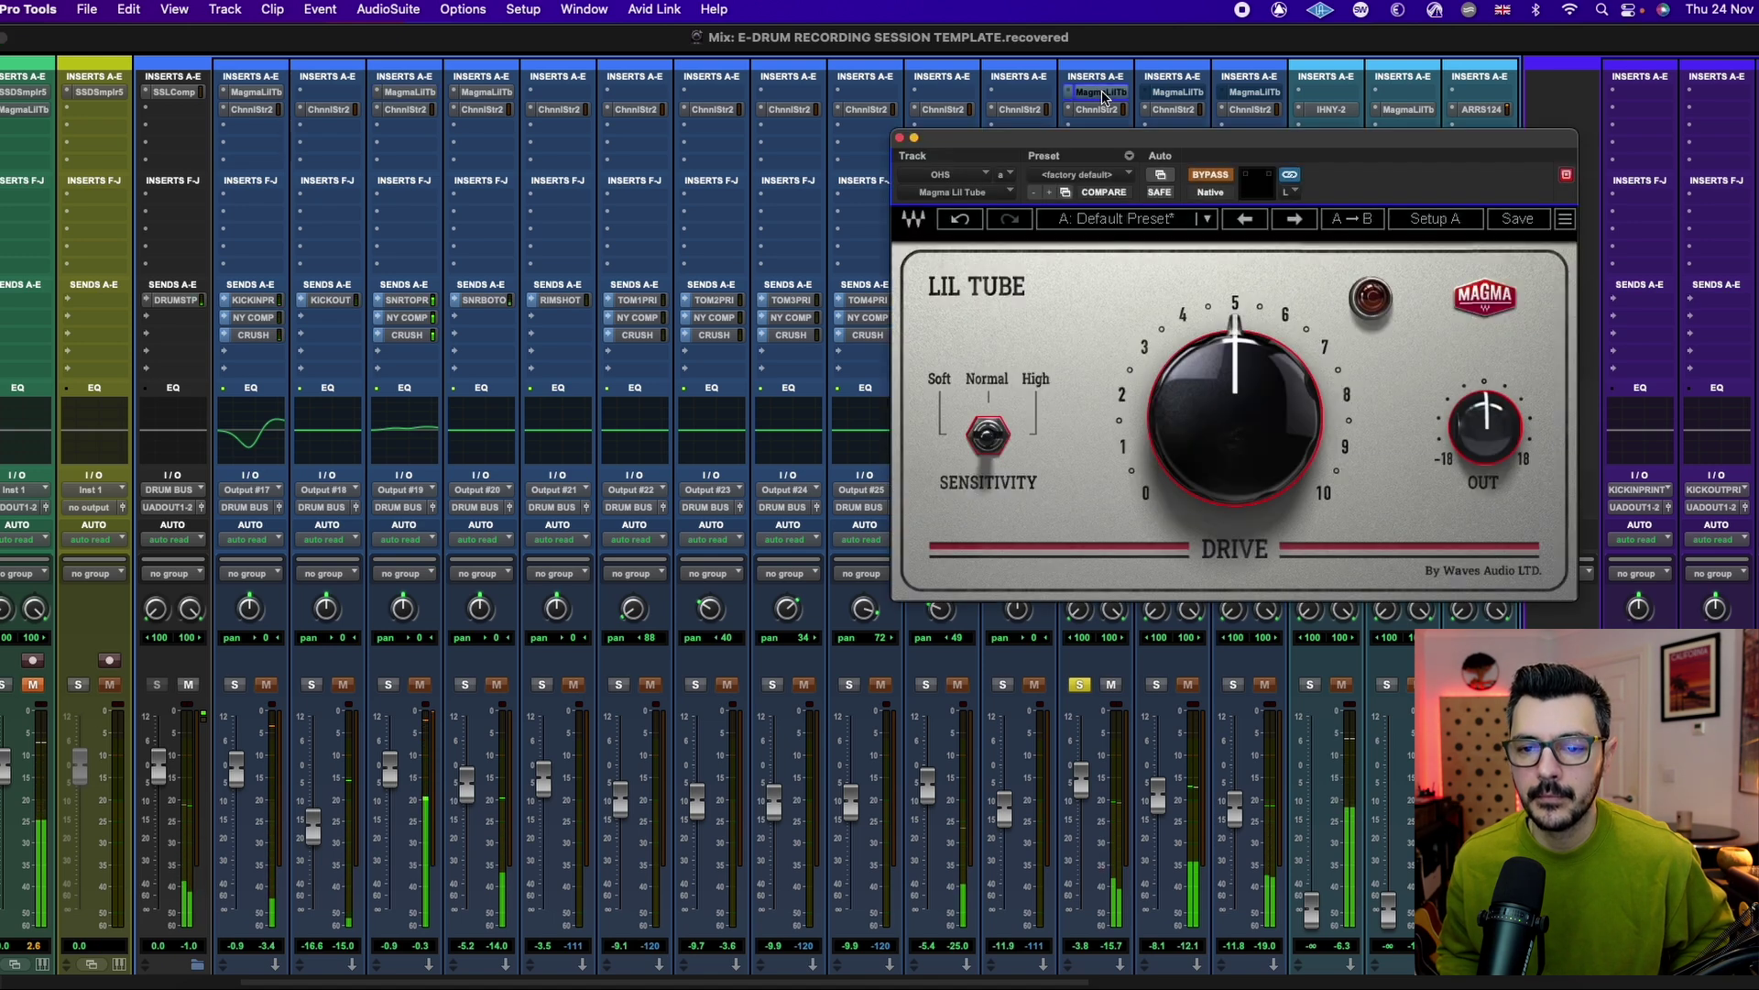
{"action": "left_click", "coordinate": [1206, 176]}
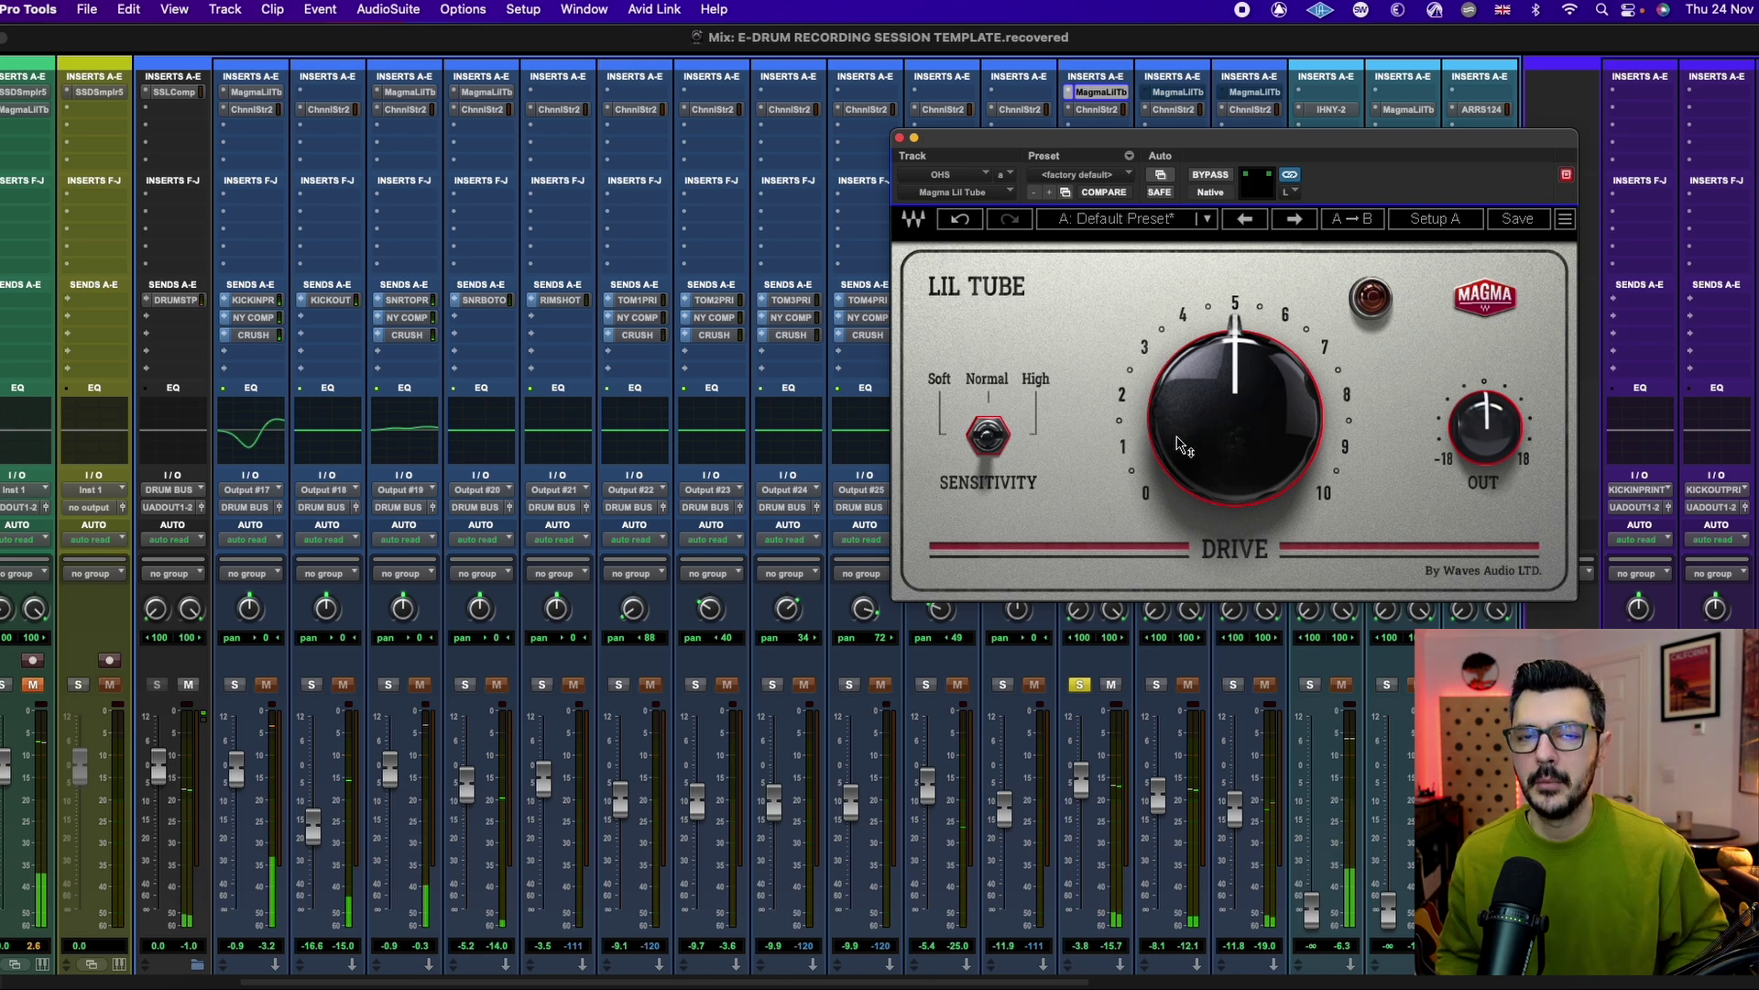
Set Lil Tube on OHS to High sensitivity with the drive at about 6, compare it with bypass, and close it
{"action": "mouse_move", "coordinate": [1173, 434]}
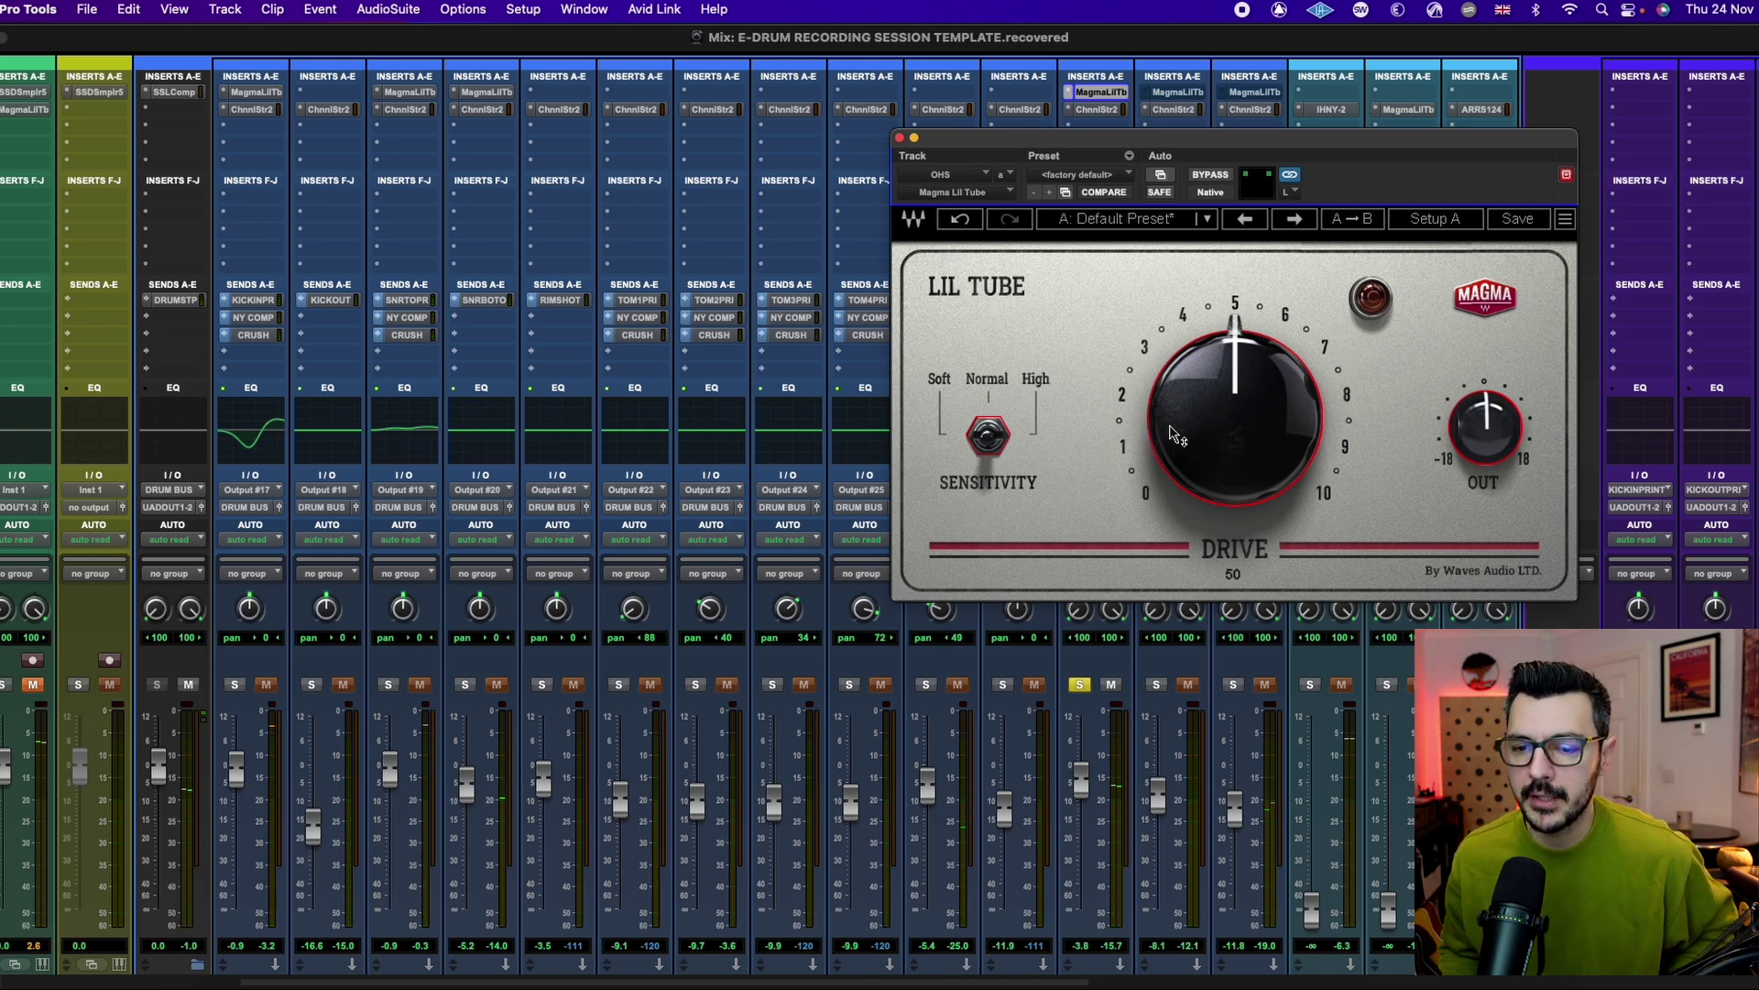
{"action": "left_click", "coordinate": [1014, 444]}
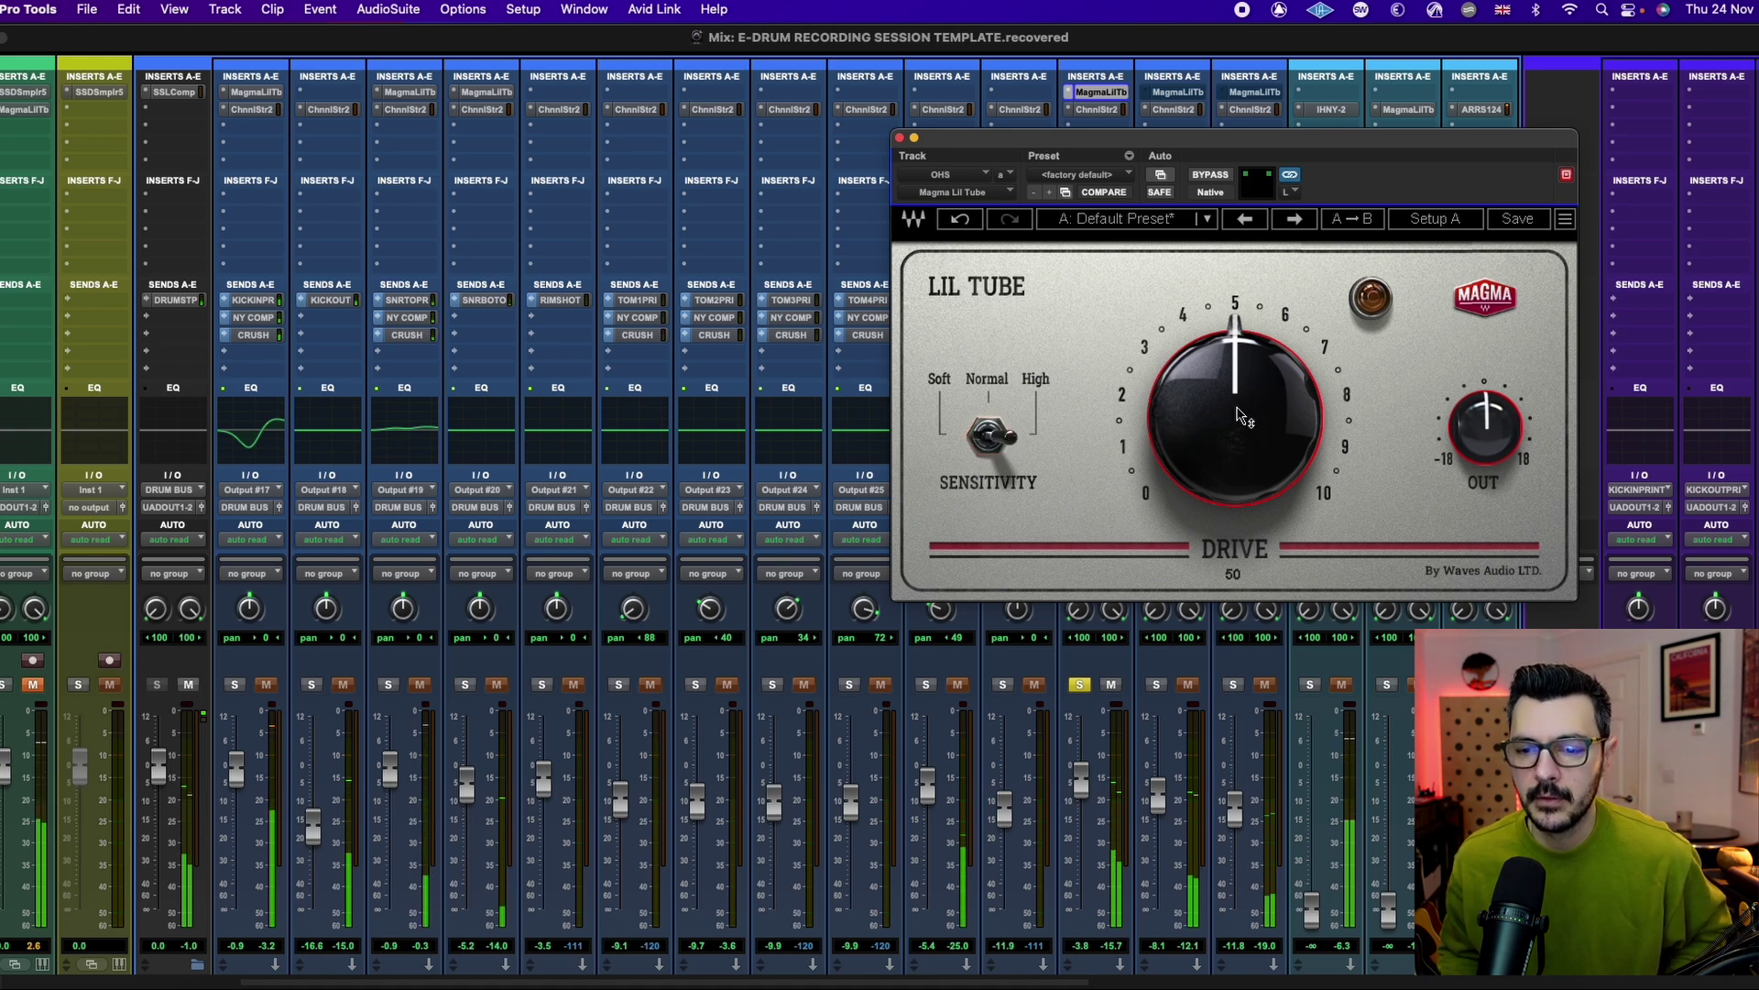
{"action": "mouse_move", "coordinate": [1224, 424]}
{"action": "left_mouse_down"}
{"action": "mouse_move", "coordinate": [1225, 388]}
{"action": "mouse_move", "coordinate": [1225, 404]}
{"action": "left_mouse_up"}
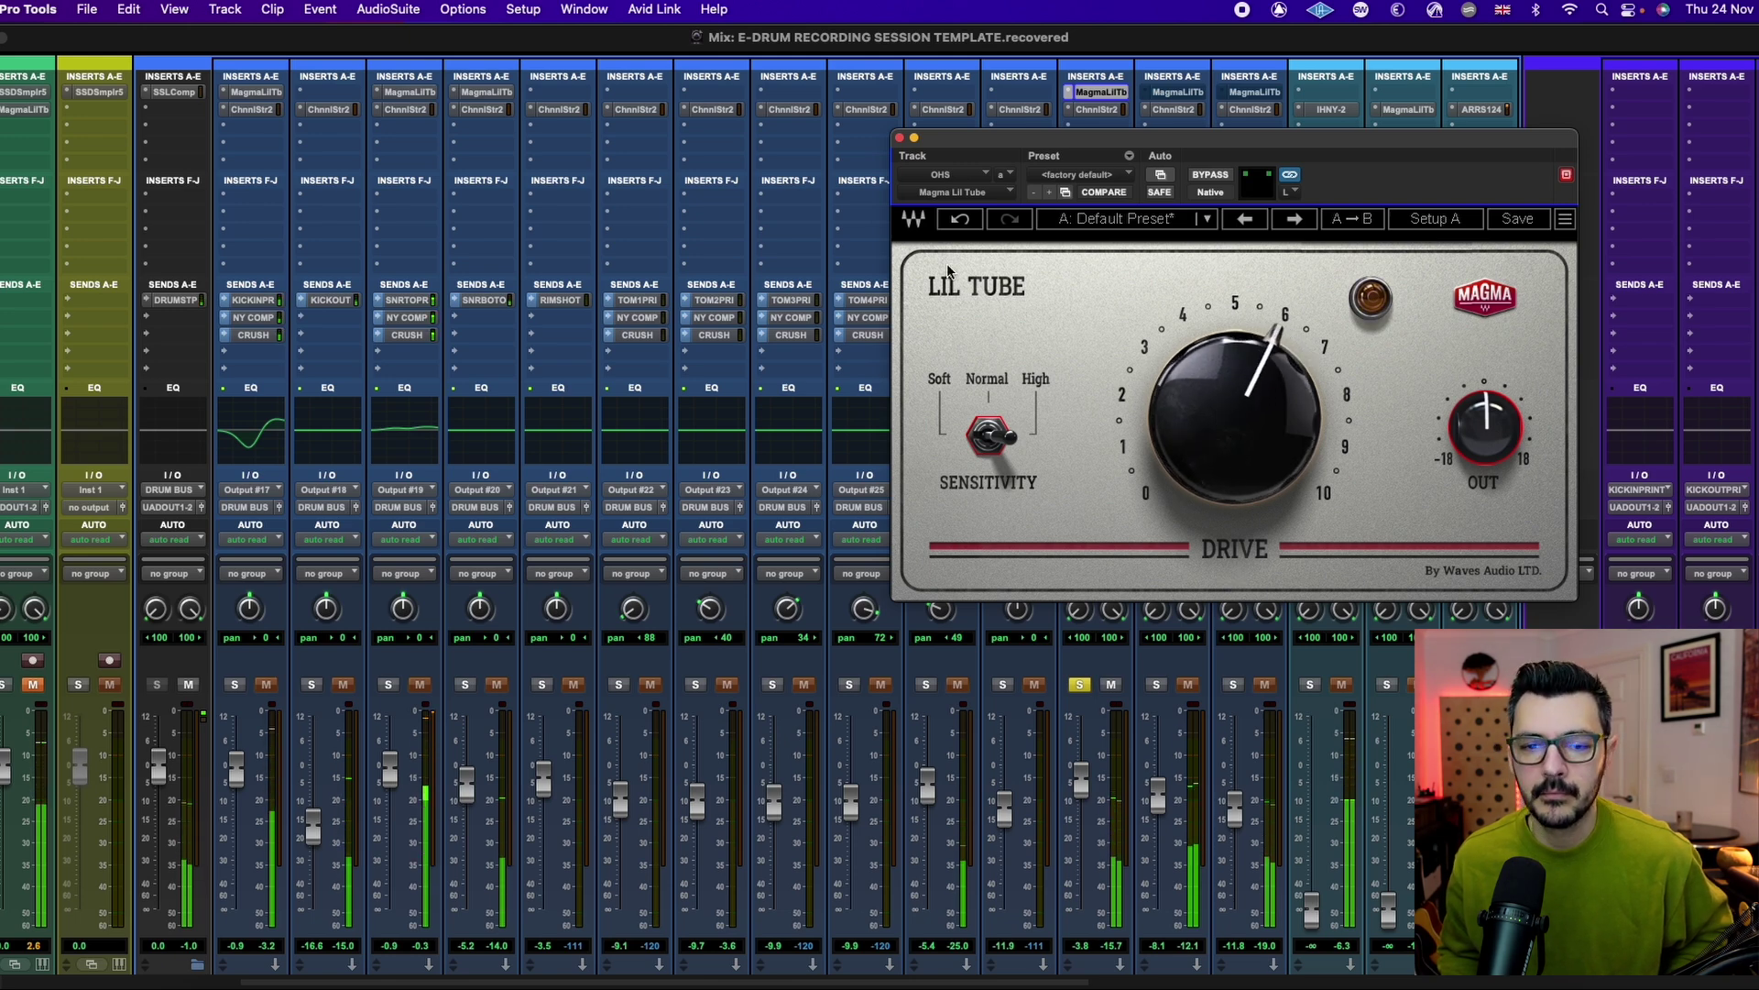
{"action": "left_click", "coordinate": [1208, 178]}
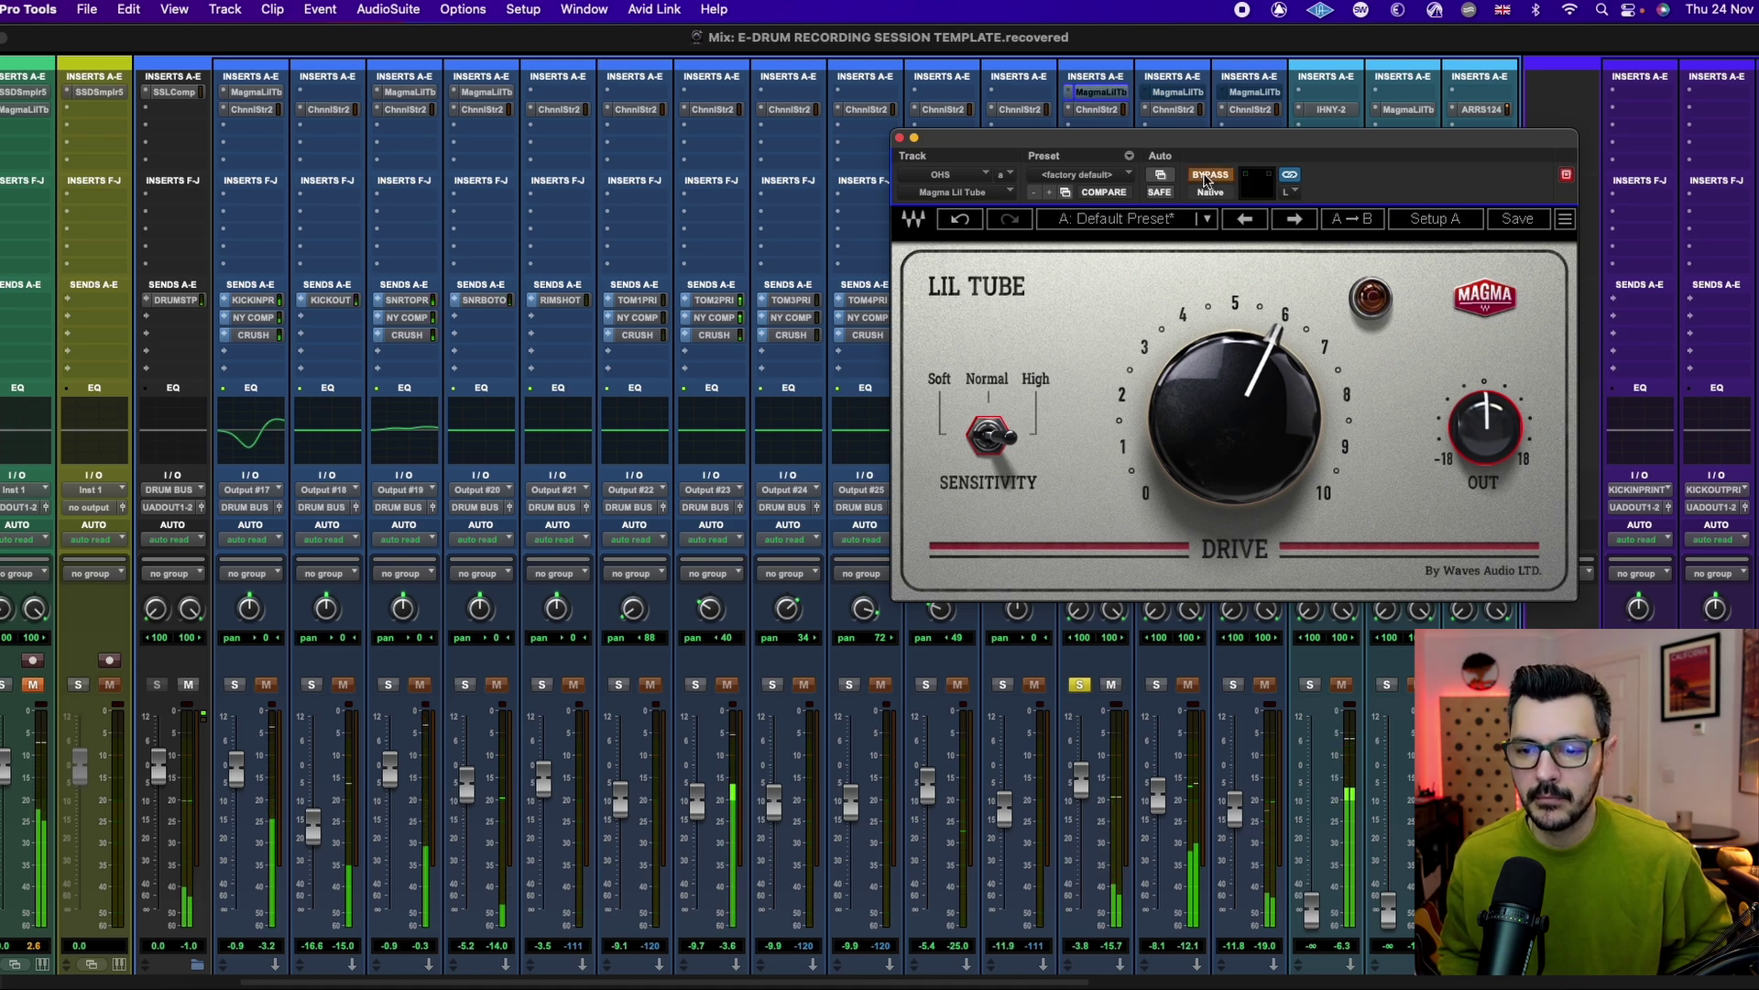
{"action": "left_click", "coordinate": [1206, 179]}
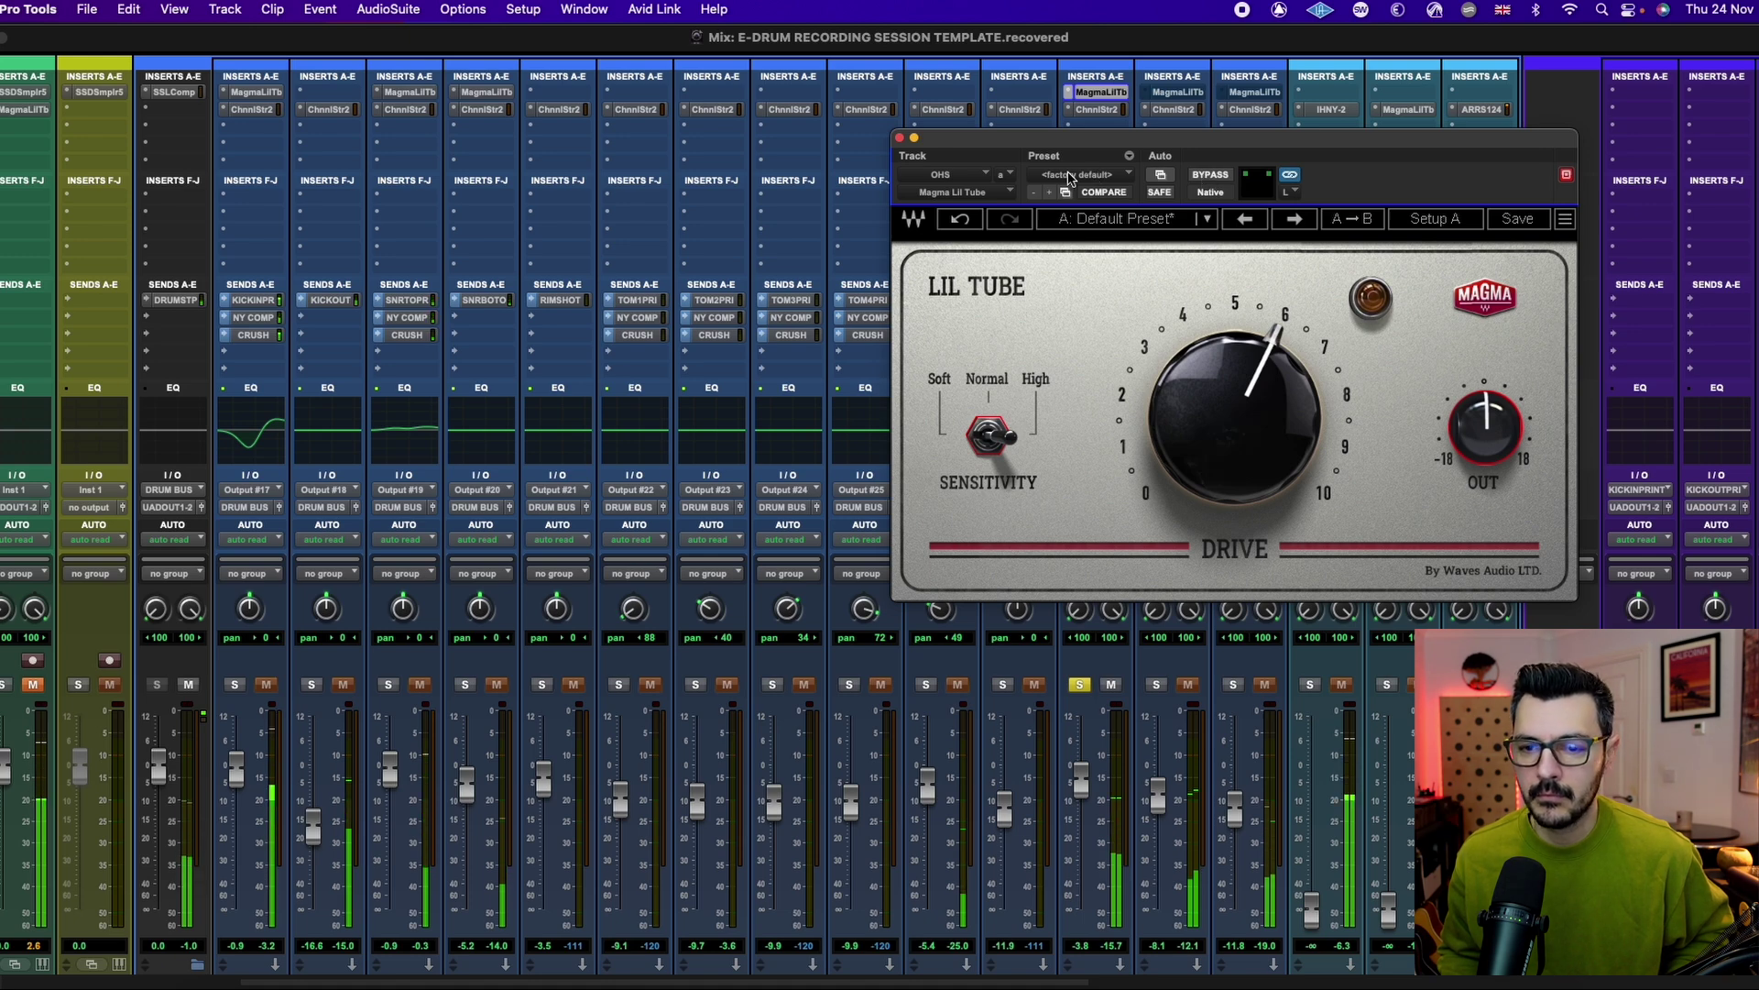
{"action": "key", "text": "super+w"}
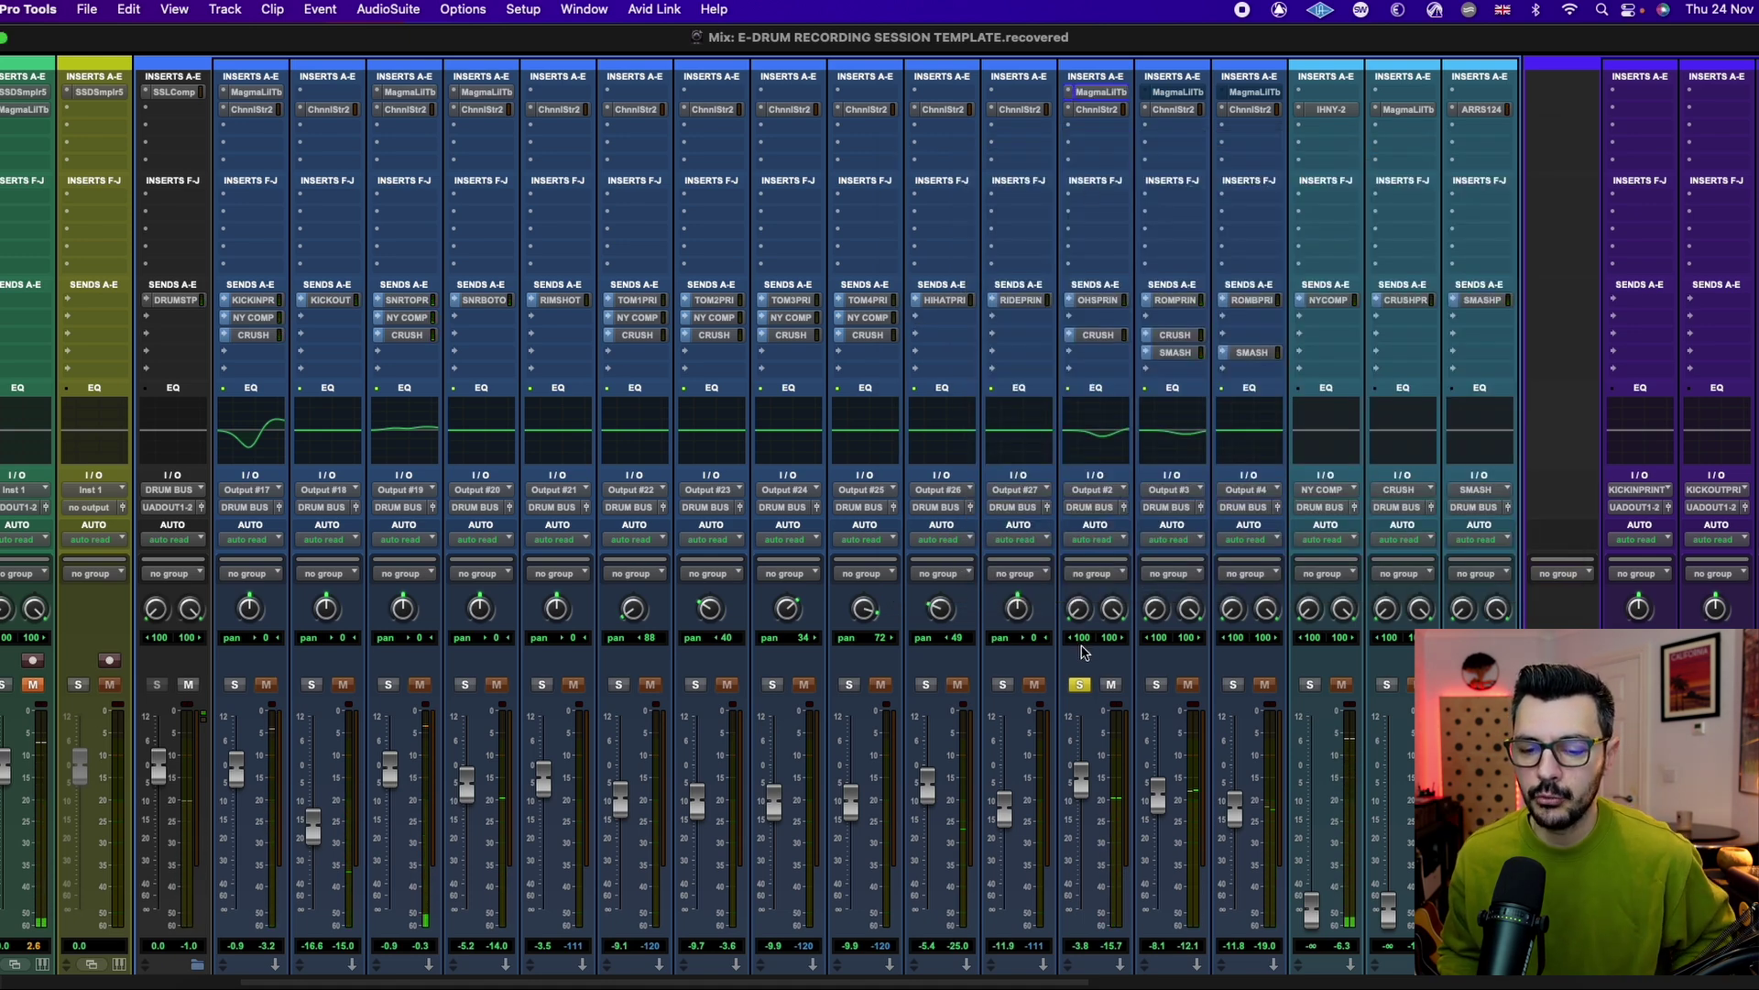
Solo ROOM instead of OHS, engage its Lil Tube after comparing it with bypass, and close the plug-in
{"action": "left_click", "coordinate": [1080, 685]}
{"action": "left_click", "coordinate": [1156, 685]}
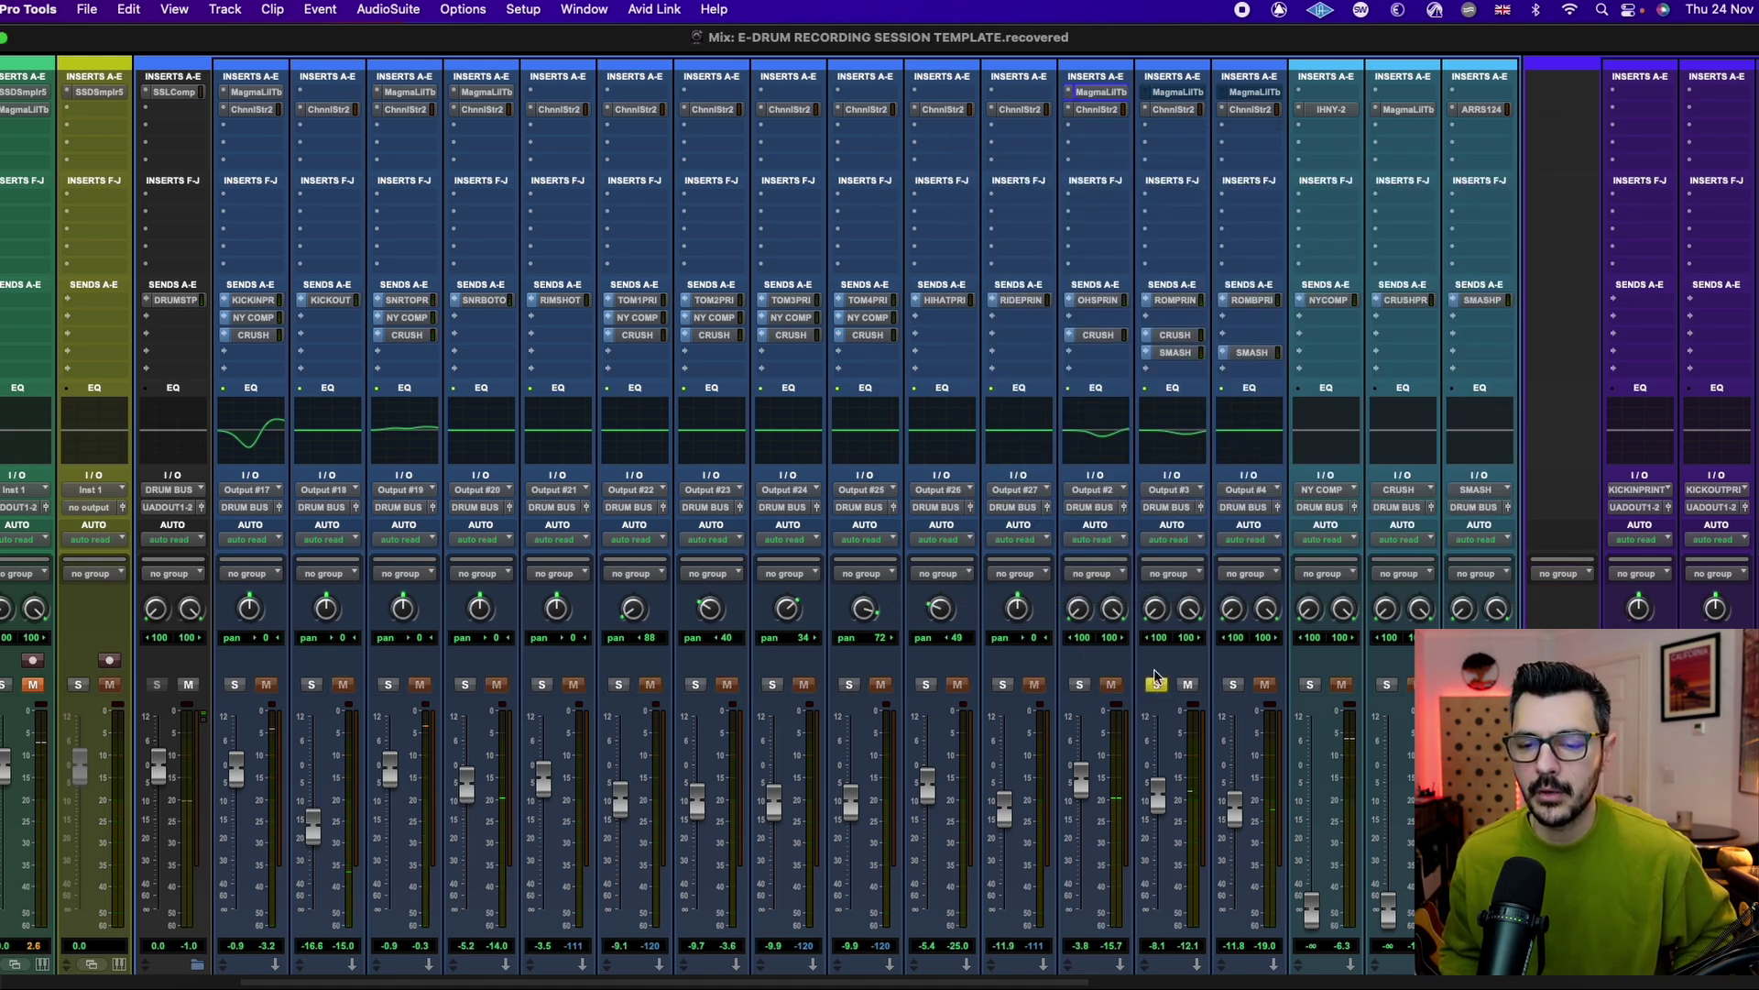
{"action": "left_click", "coordinate": [1182, 93]}
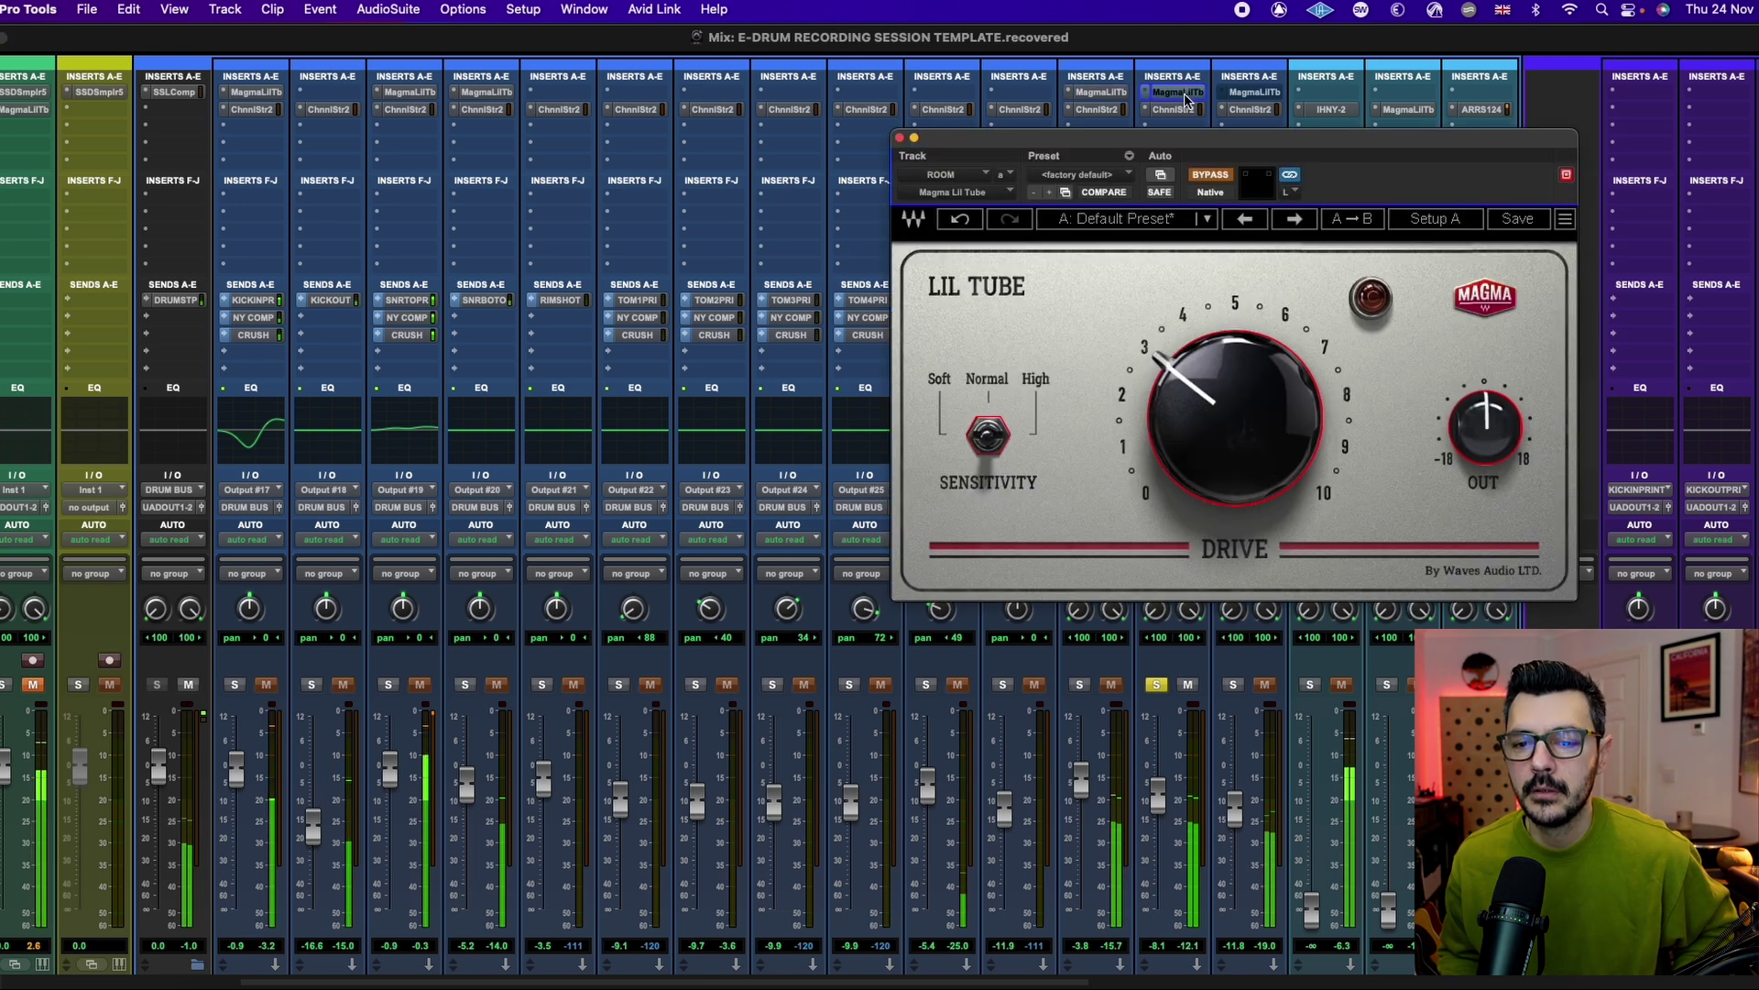
{"action": "left_click", "coordinate": [1203, 175]}
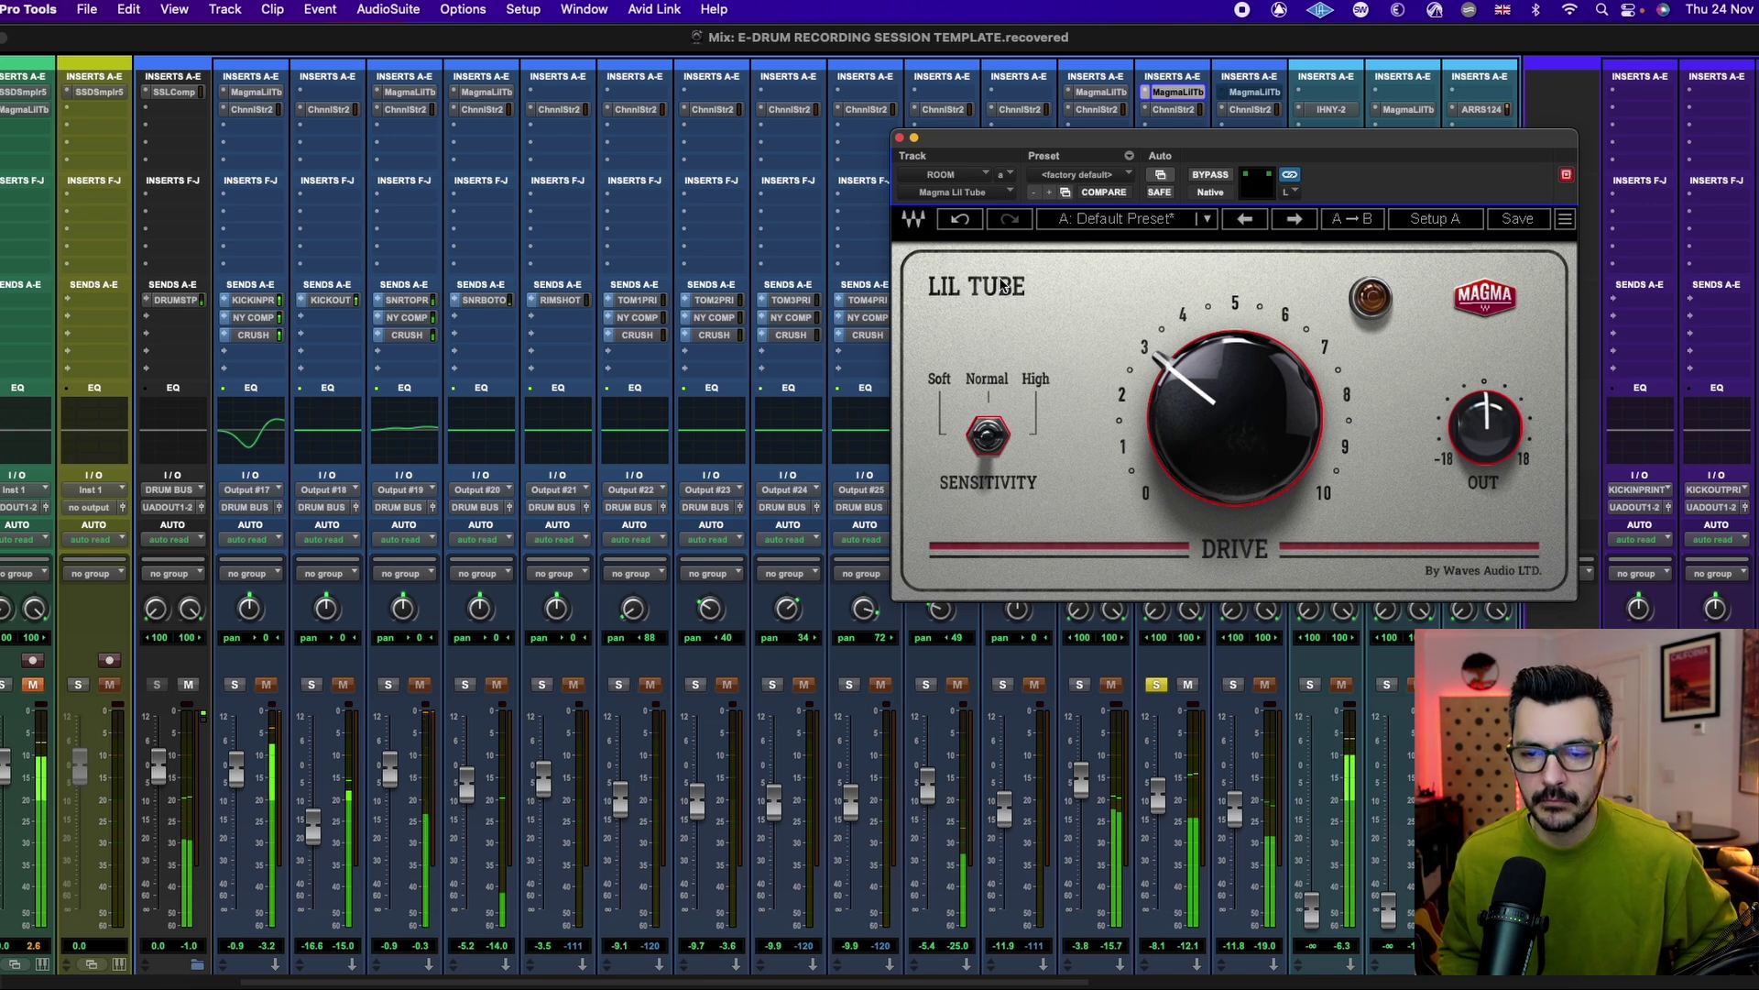
{"action": "left_click", "coordinate": [1207, 176]}
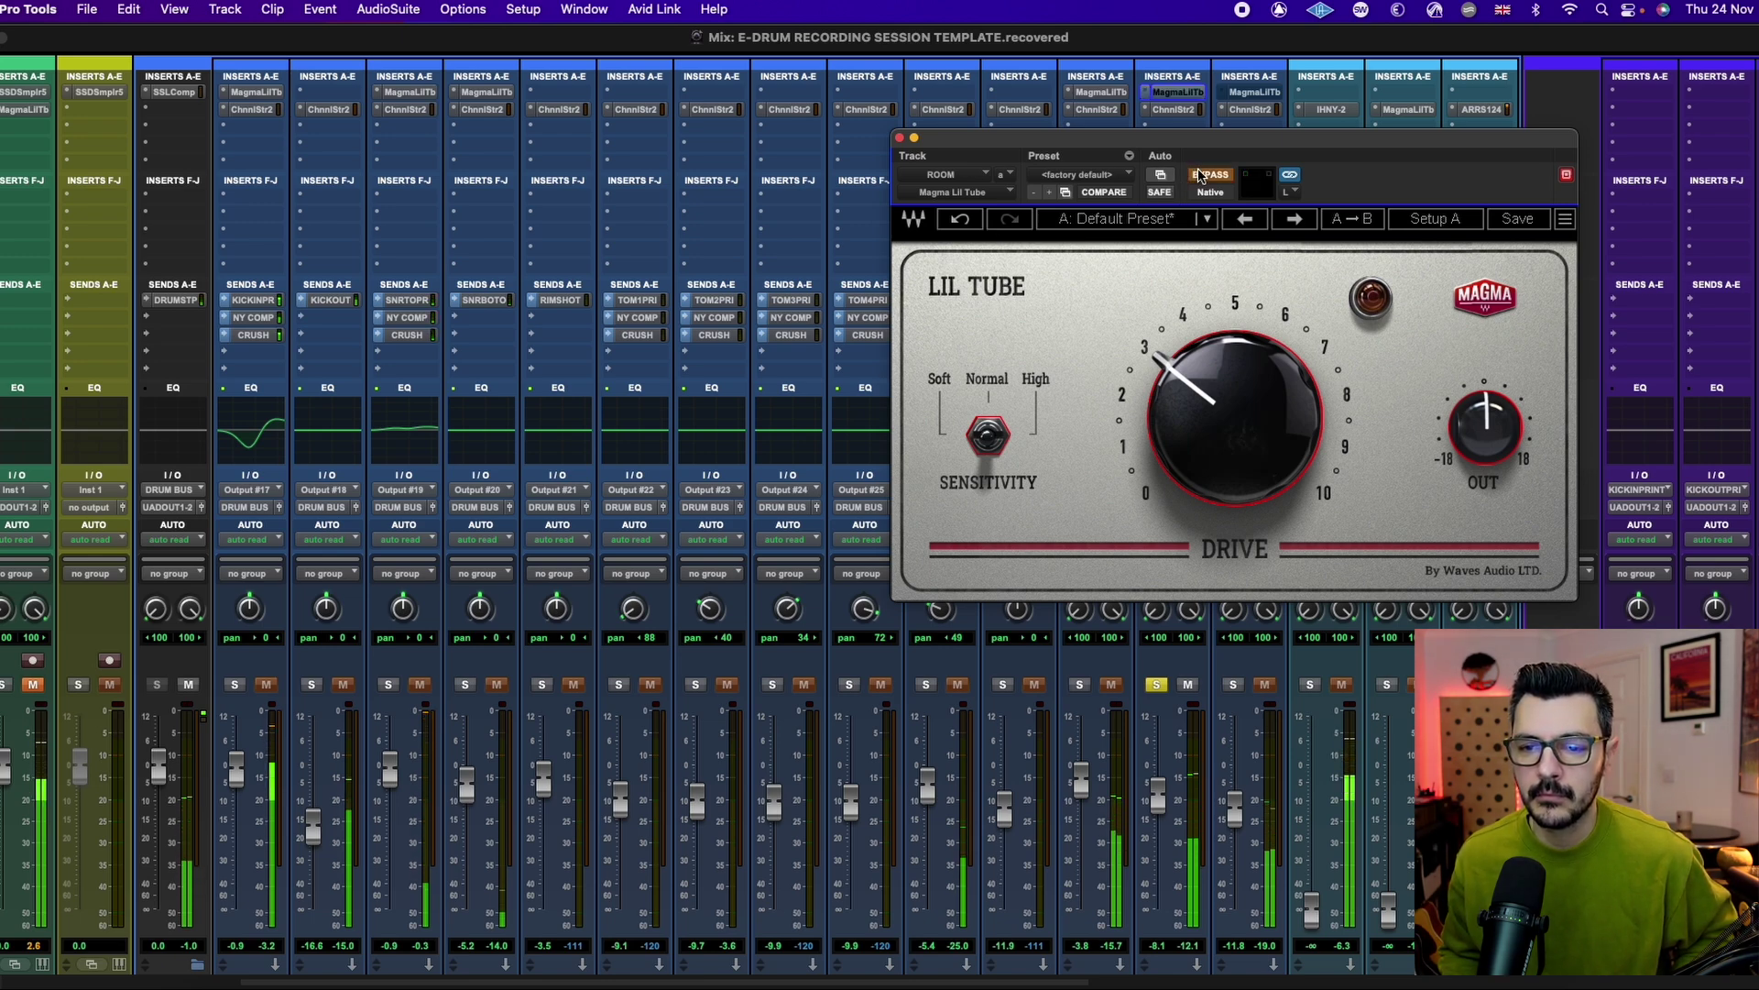
{"action": "left_click", "coordinate": [1209, 178]}
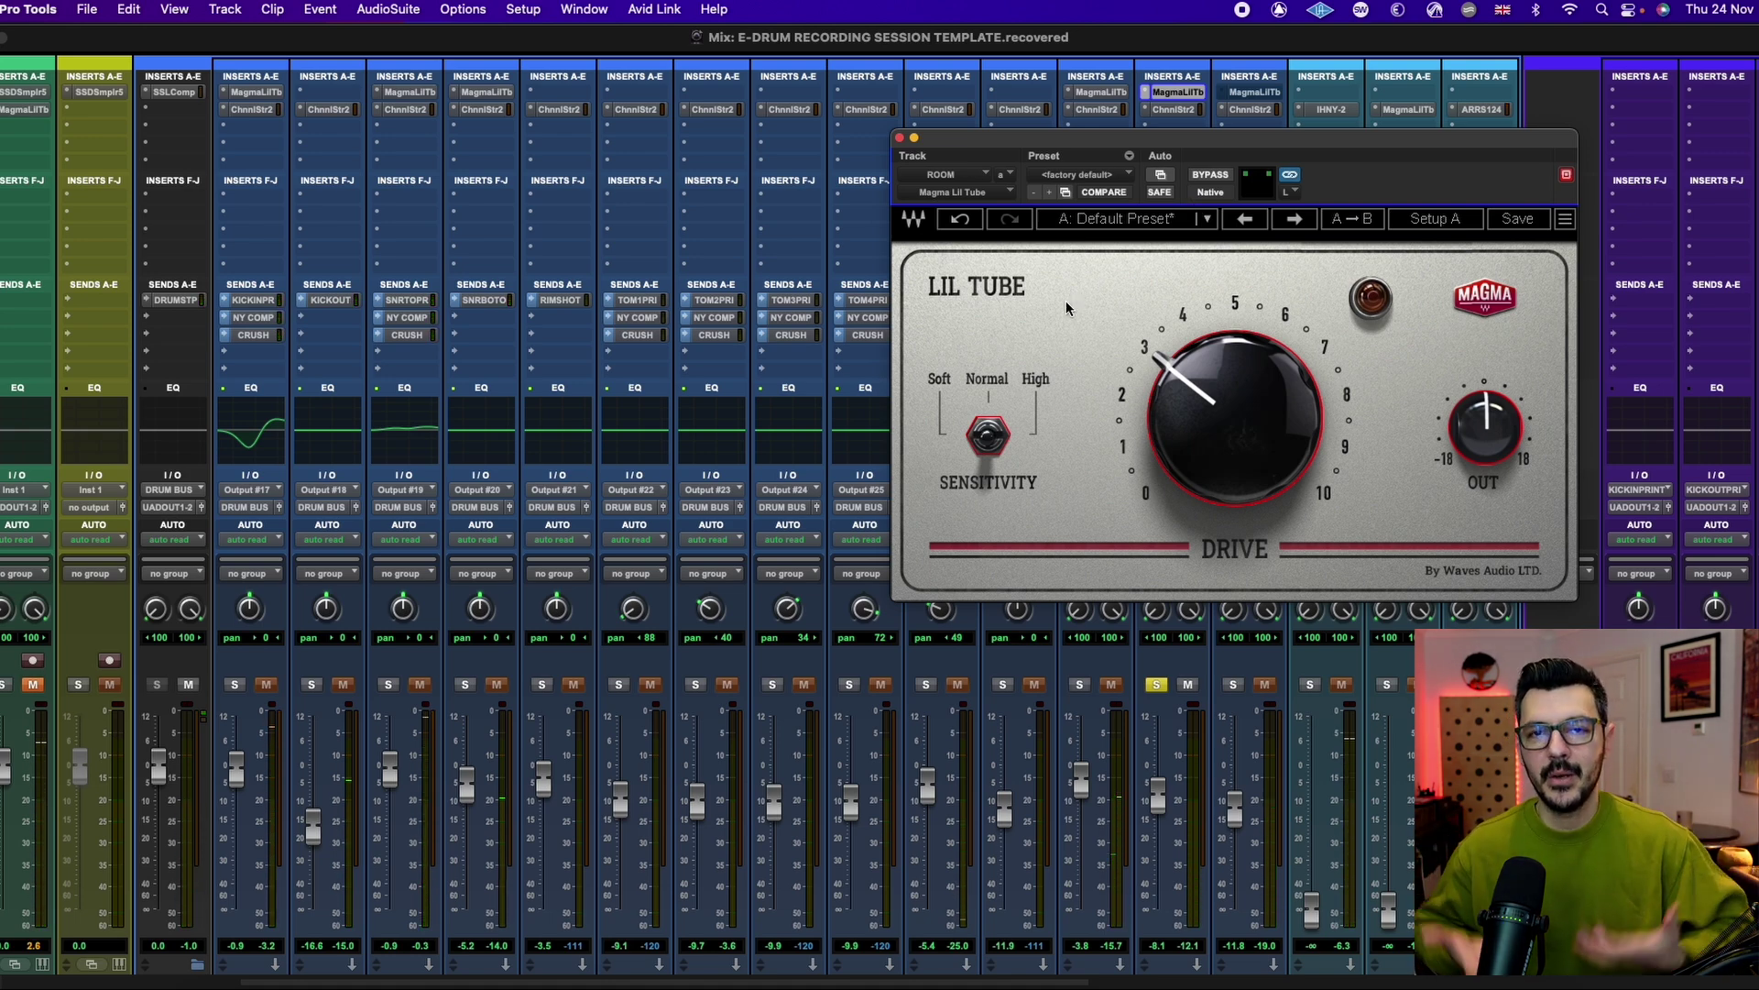
{"action": "left_click", "coordinate": [900, 137]}
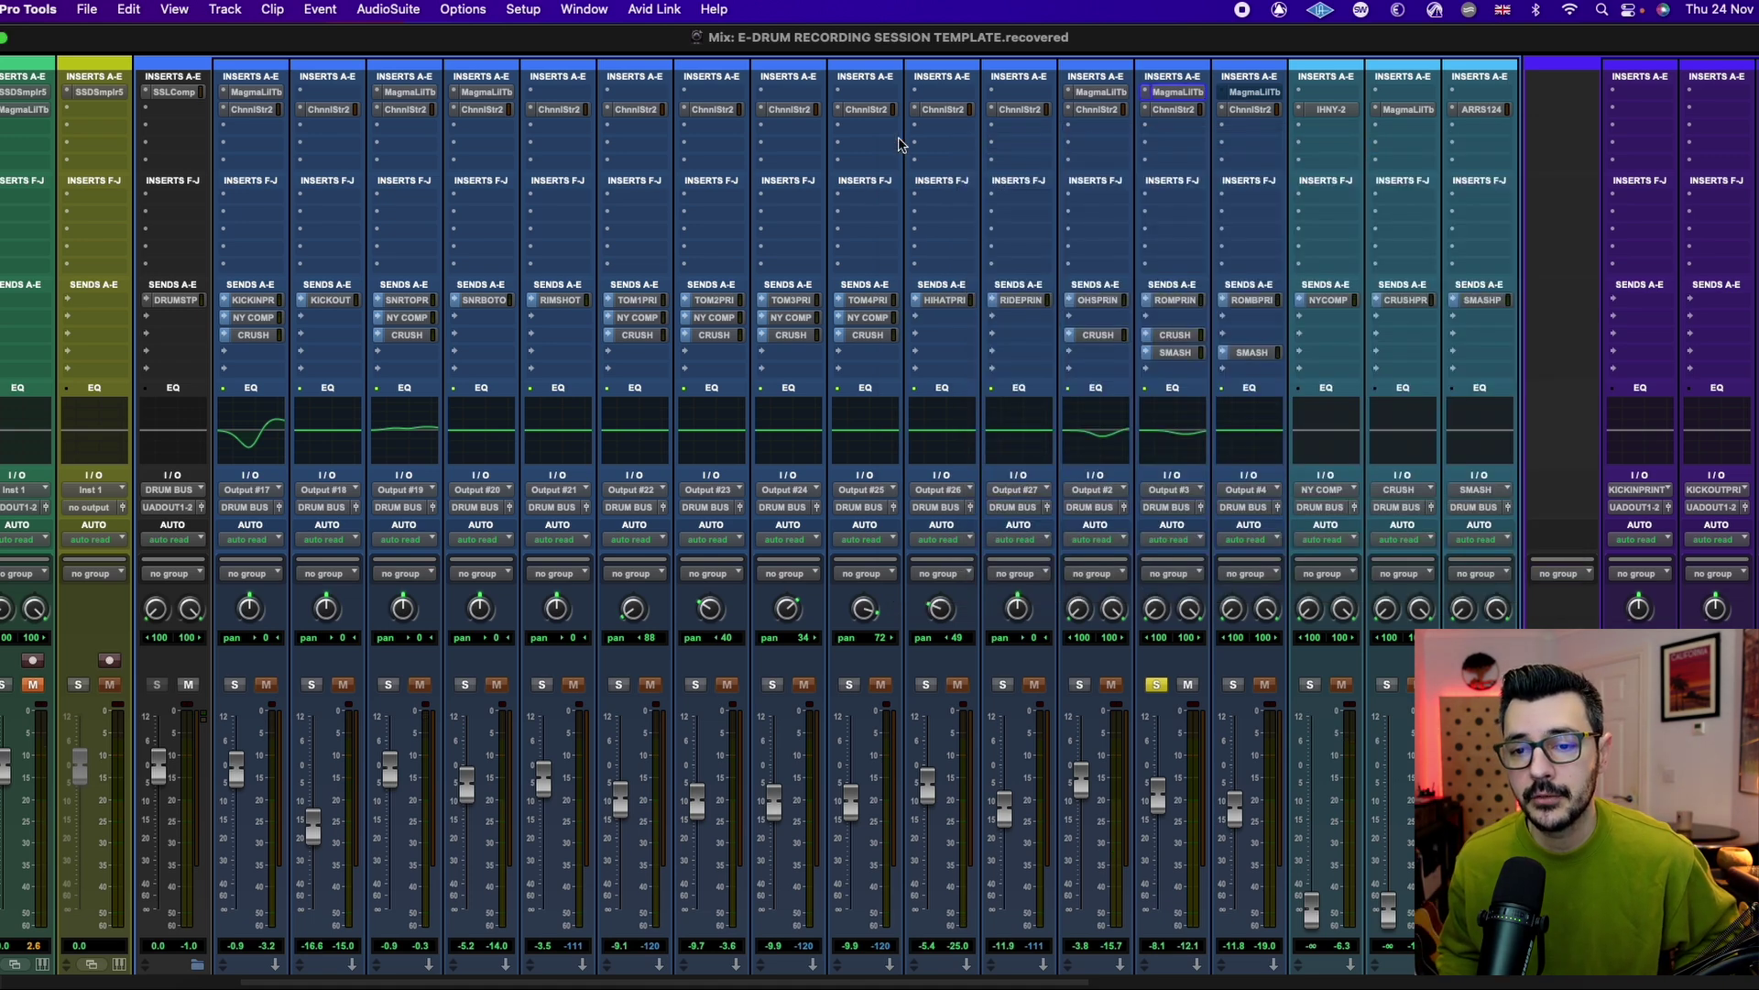
Solo ROOM B instead of ROOM and take its Lil Tube out of bypass during playback
{"action": "left_click", "coordinate": [1253, 92]}
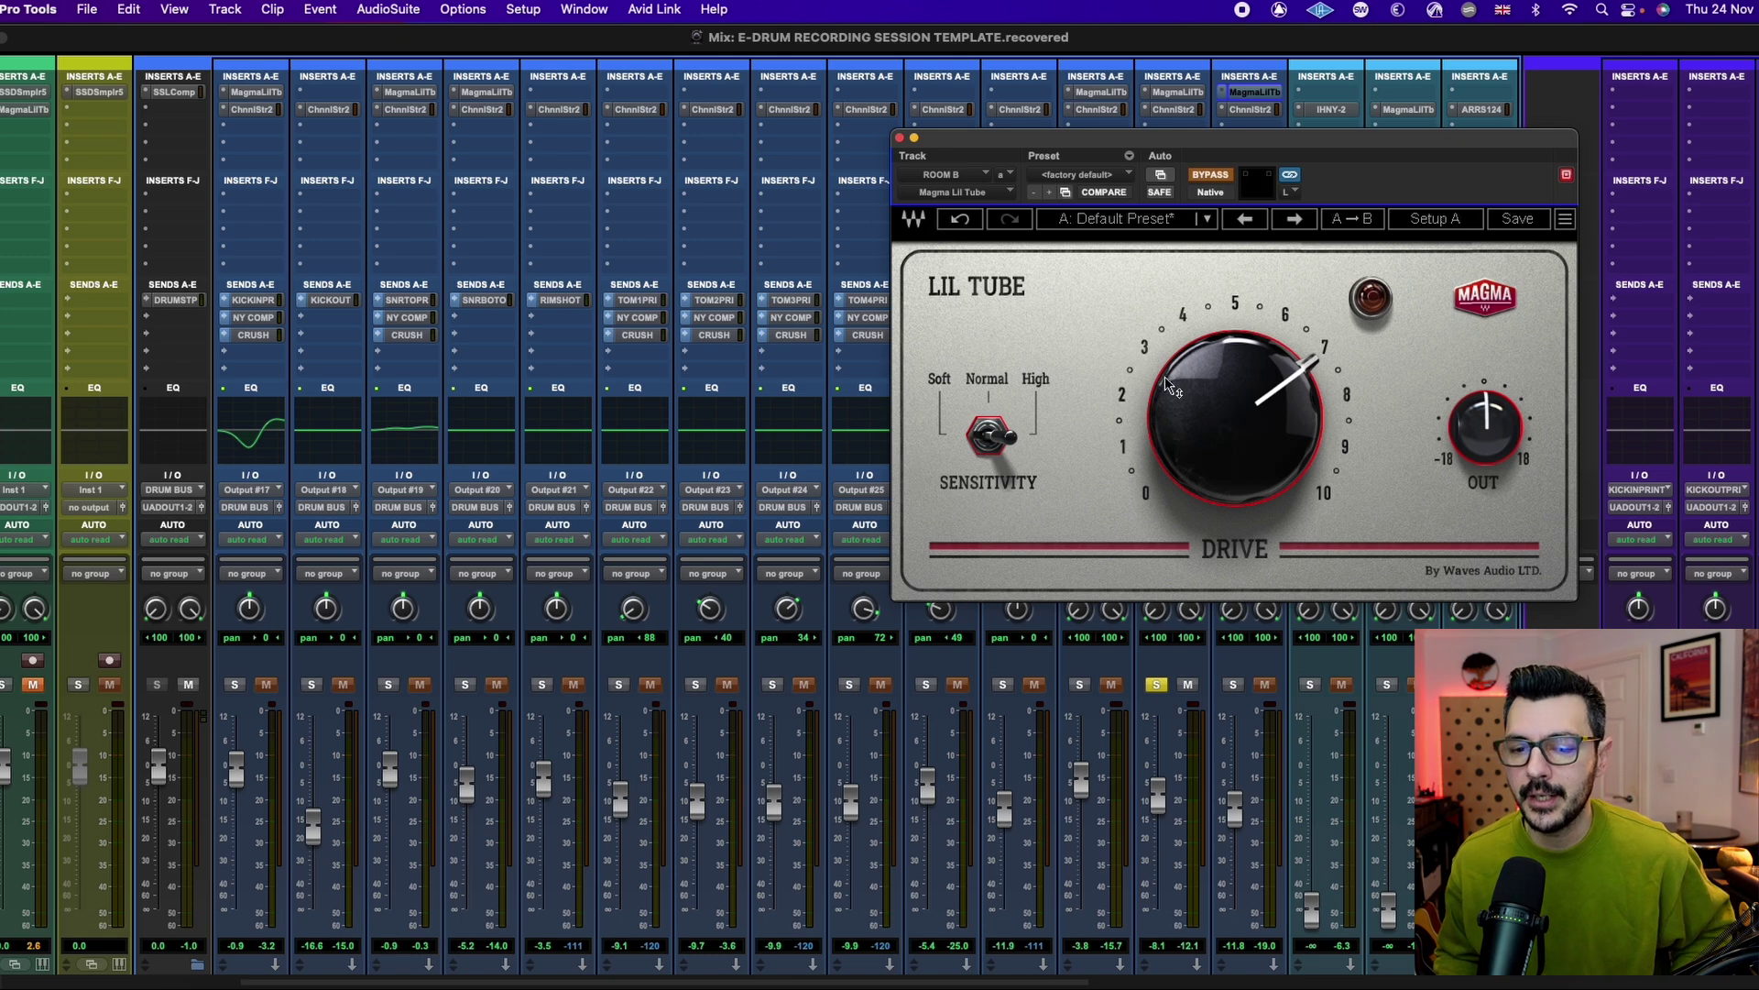
{"action": "left_click", "coordinate": [1156, 684]}
{"action": "left_click", "coordinate": [1234, 685]}
{"action": "key", "text": "space"}
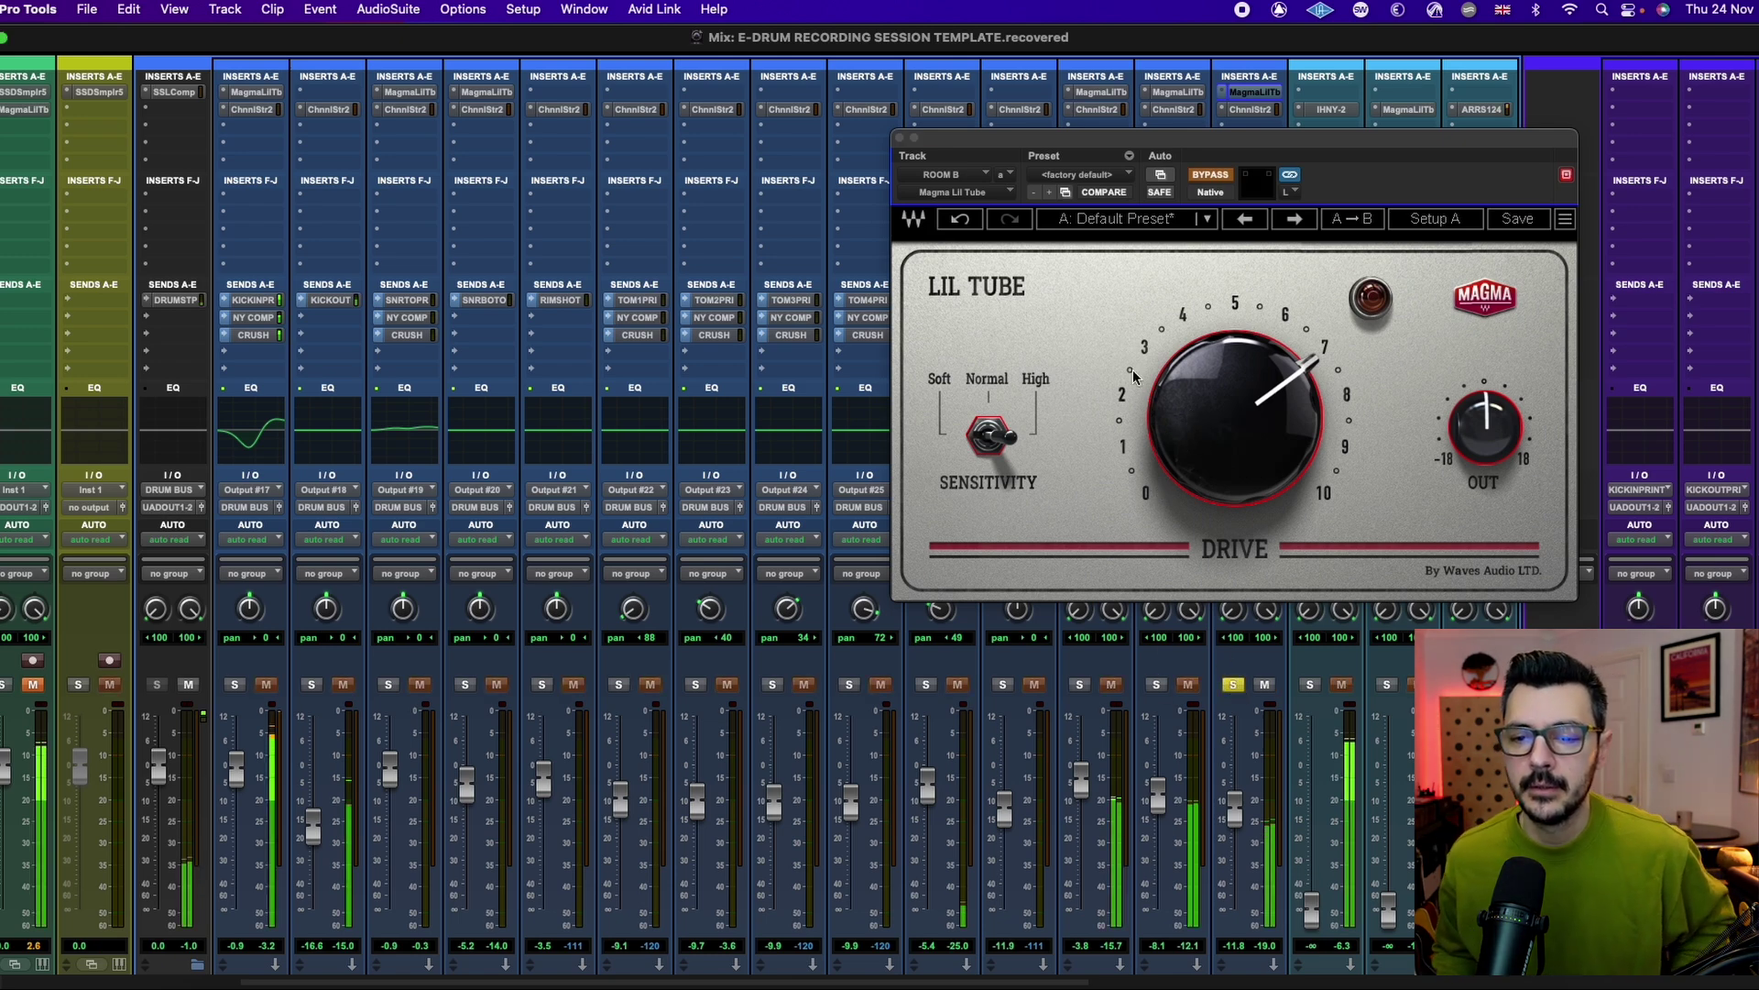
{"action": "left_click", "coordinate": [1210, 176]}
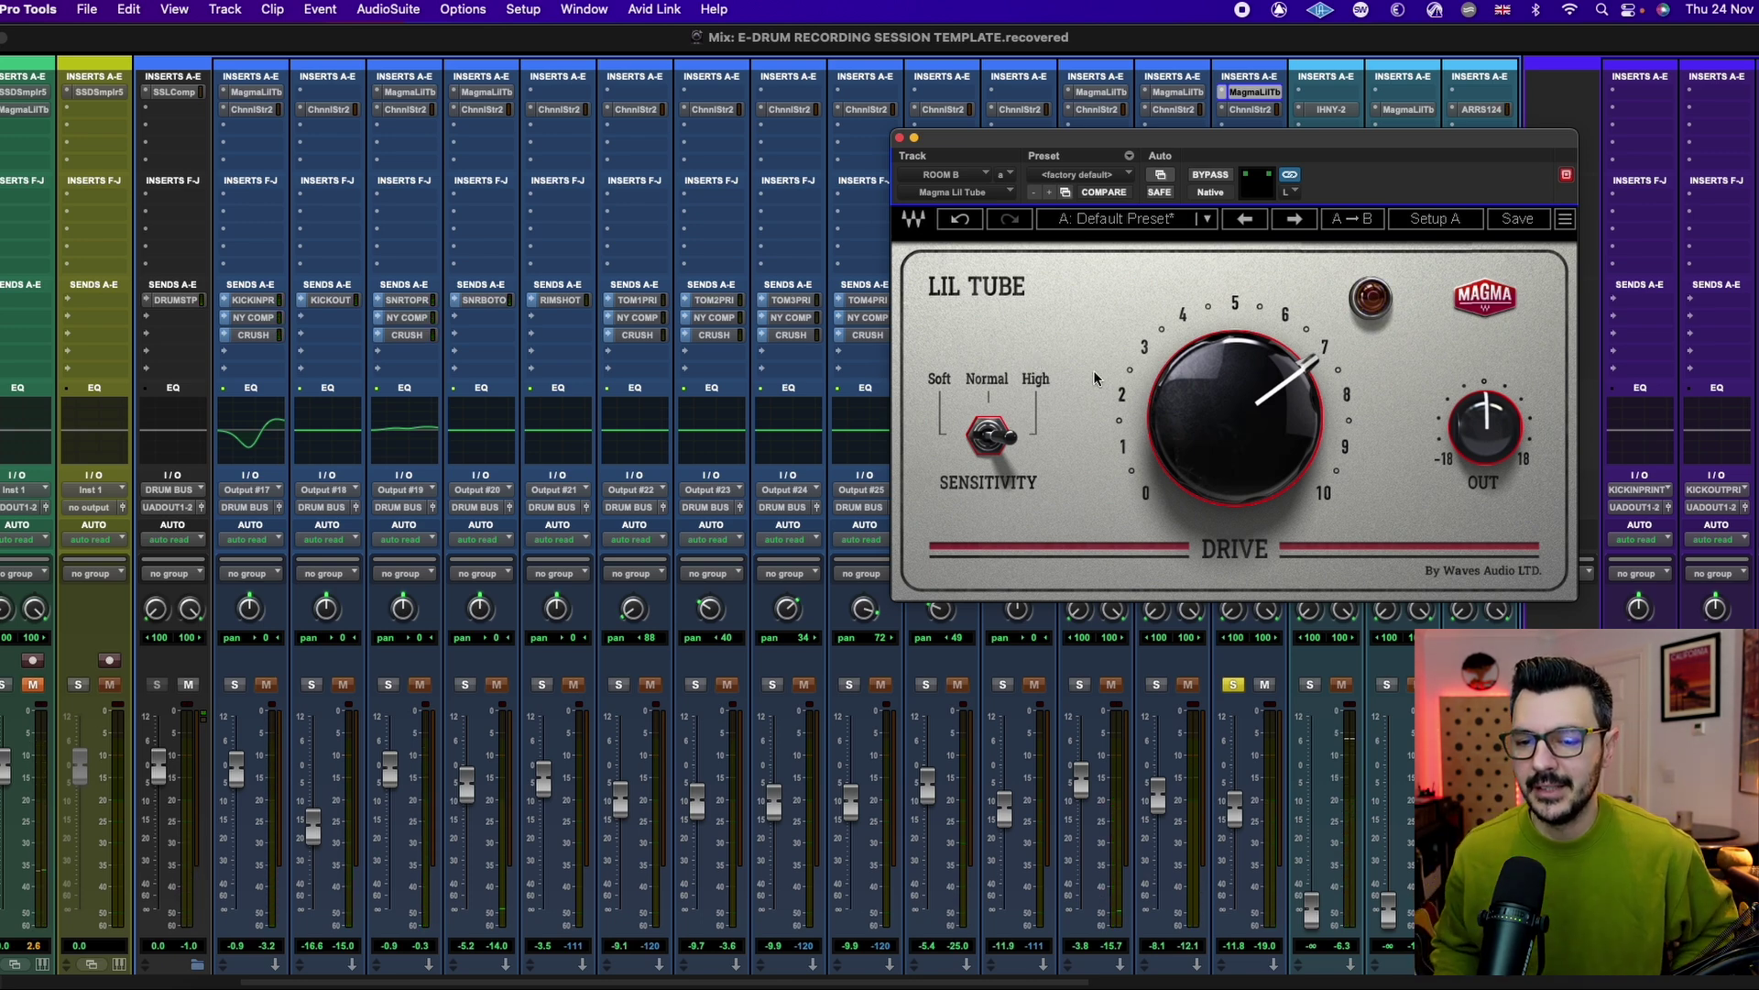
{"action": "mouse_move", "coordinate": [1222, 394]}
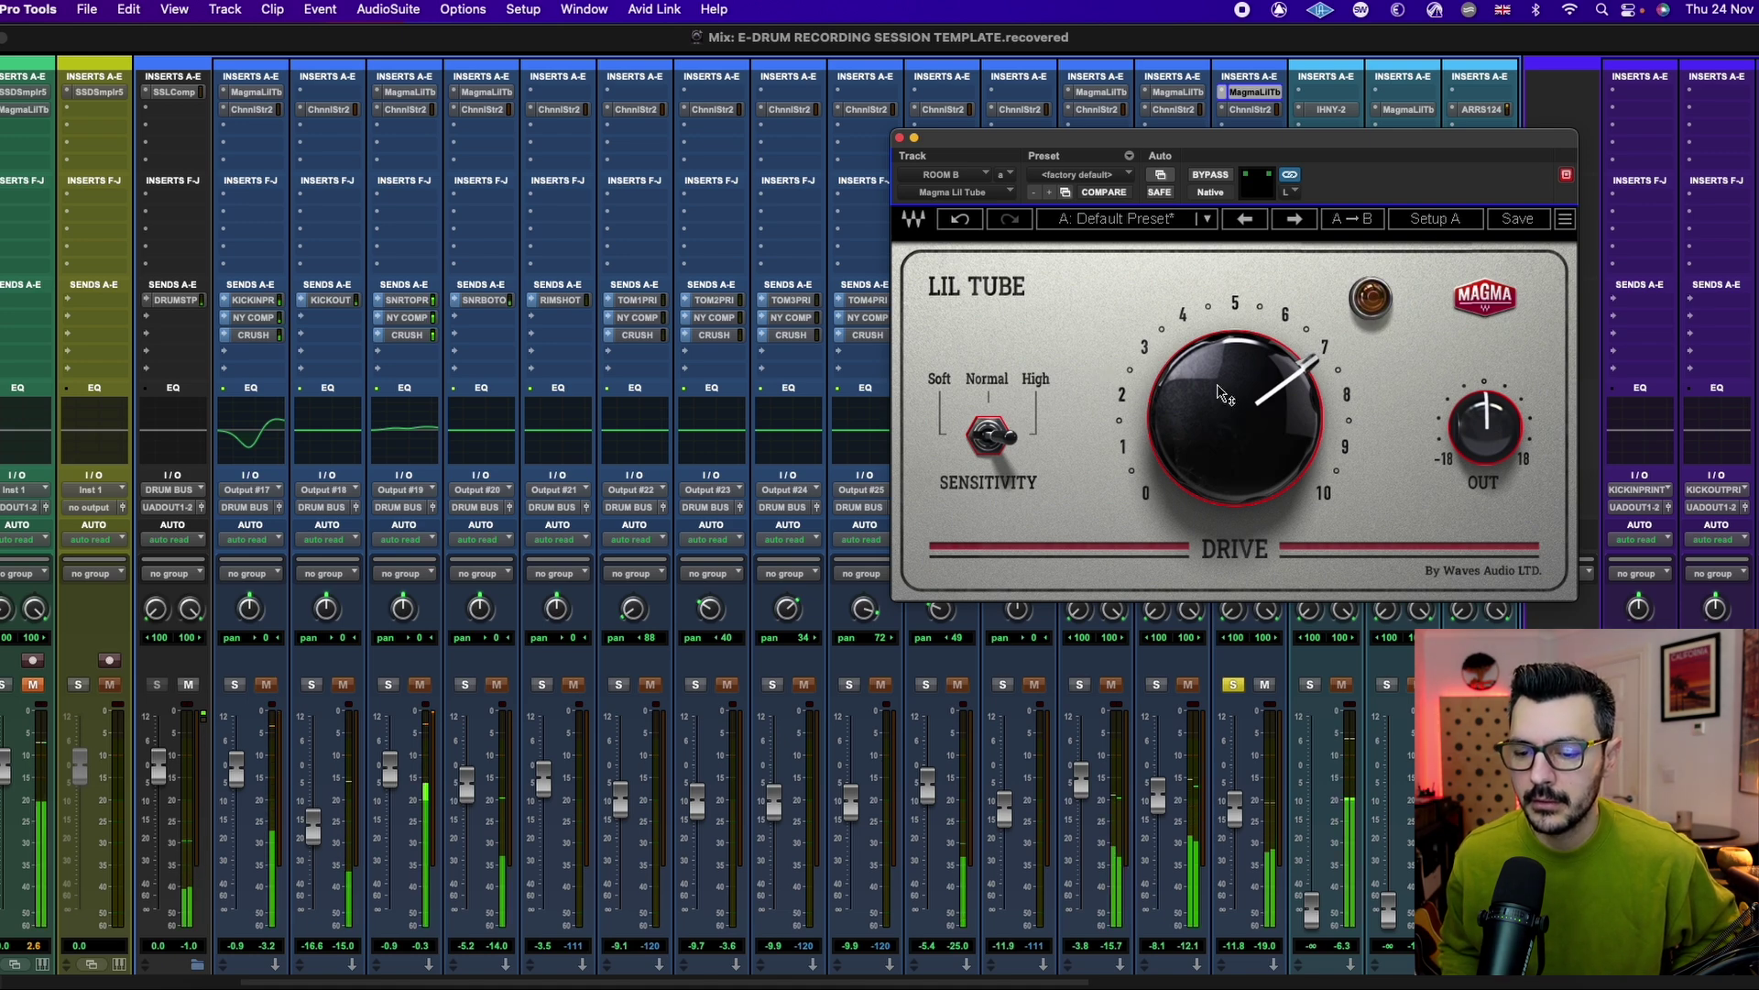
Close Lil Tube on ROOM B, open the one on CRUSH, and audition CRUSH soloed with its fader raised to -10.5 dB
{"action": "left_click", "coordinate": [901, 139]}
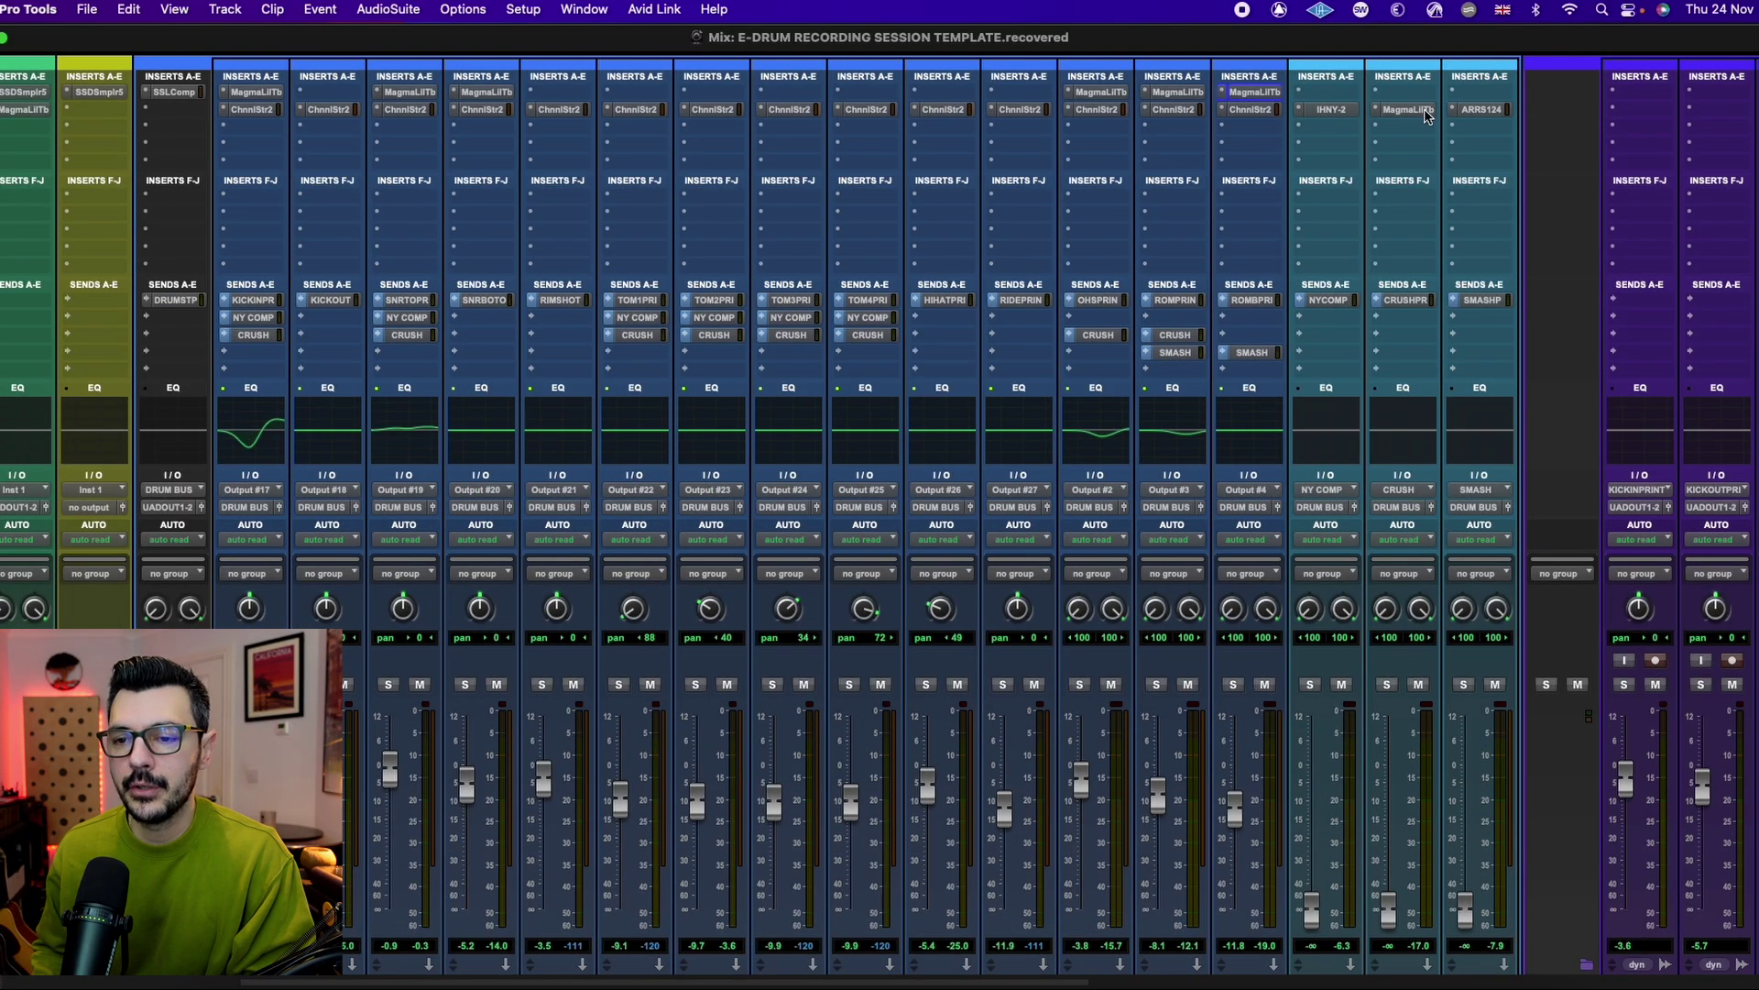
{"action": "left_click", "coordinate": [1405, 109]}
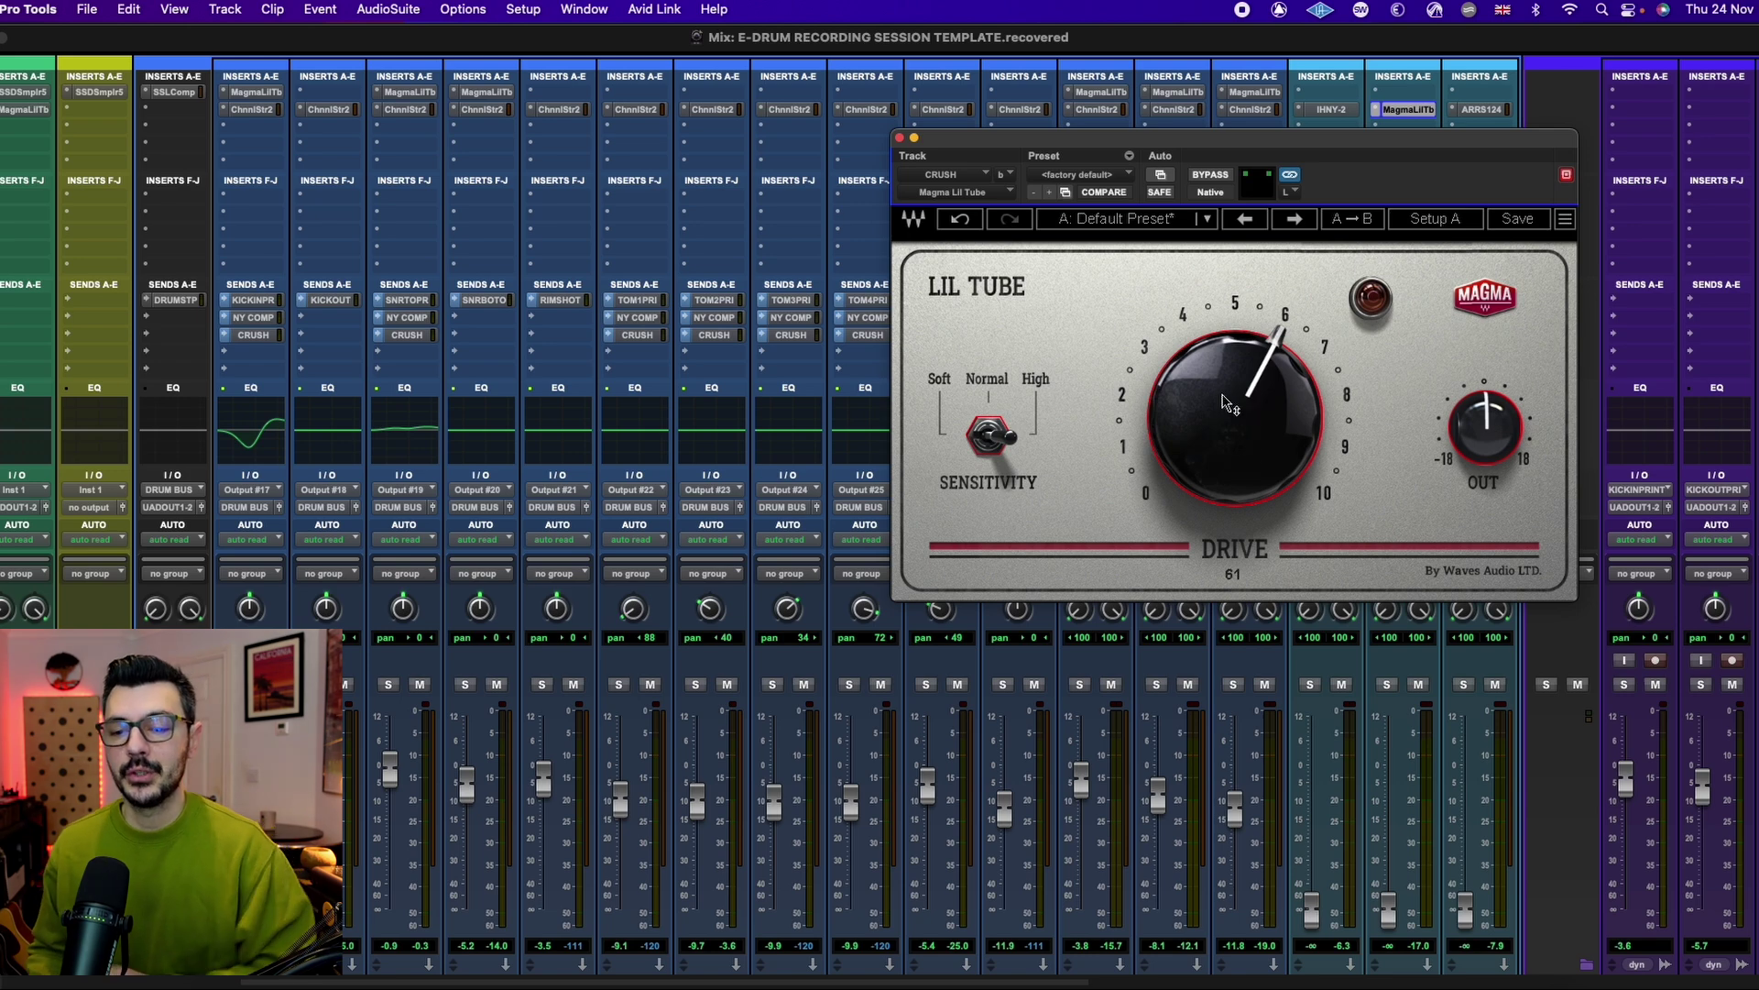
{"action": "left_click", "coordinate": [1386, 686]}
{"action": "key", "text": "space"}
{"action": "left_click_drag", "start_coordinate": [1389, 907], "coordinate": [1390, 803]}
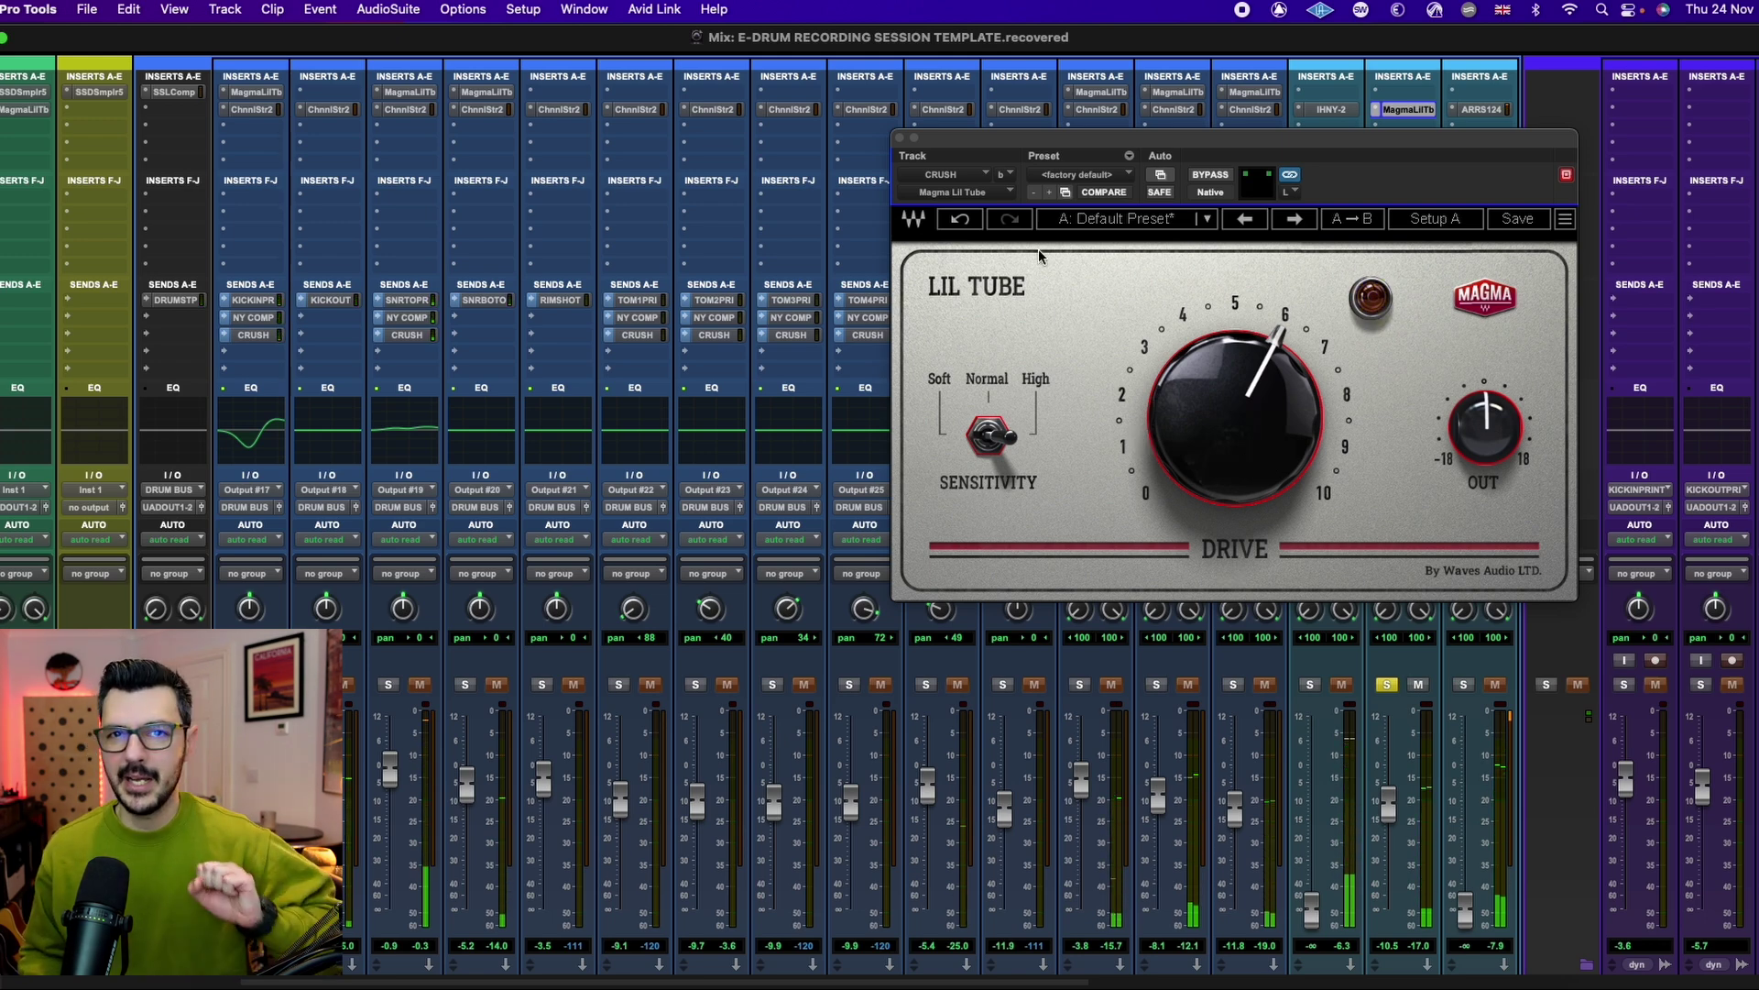
Close Lil Tube on CRUSH, pull the CRUSH fader fully down, and clear its solo
{"action": "left_click", "coordinate": [900, 139]}
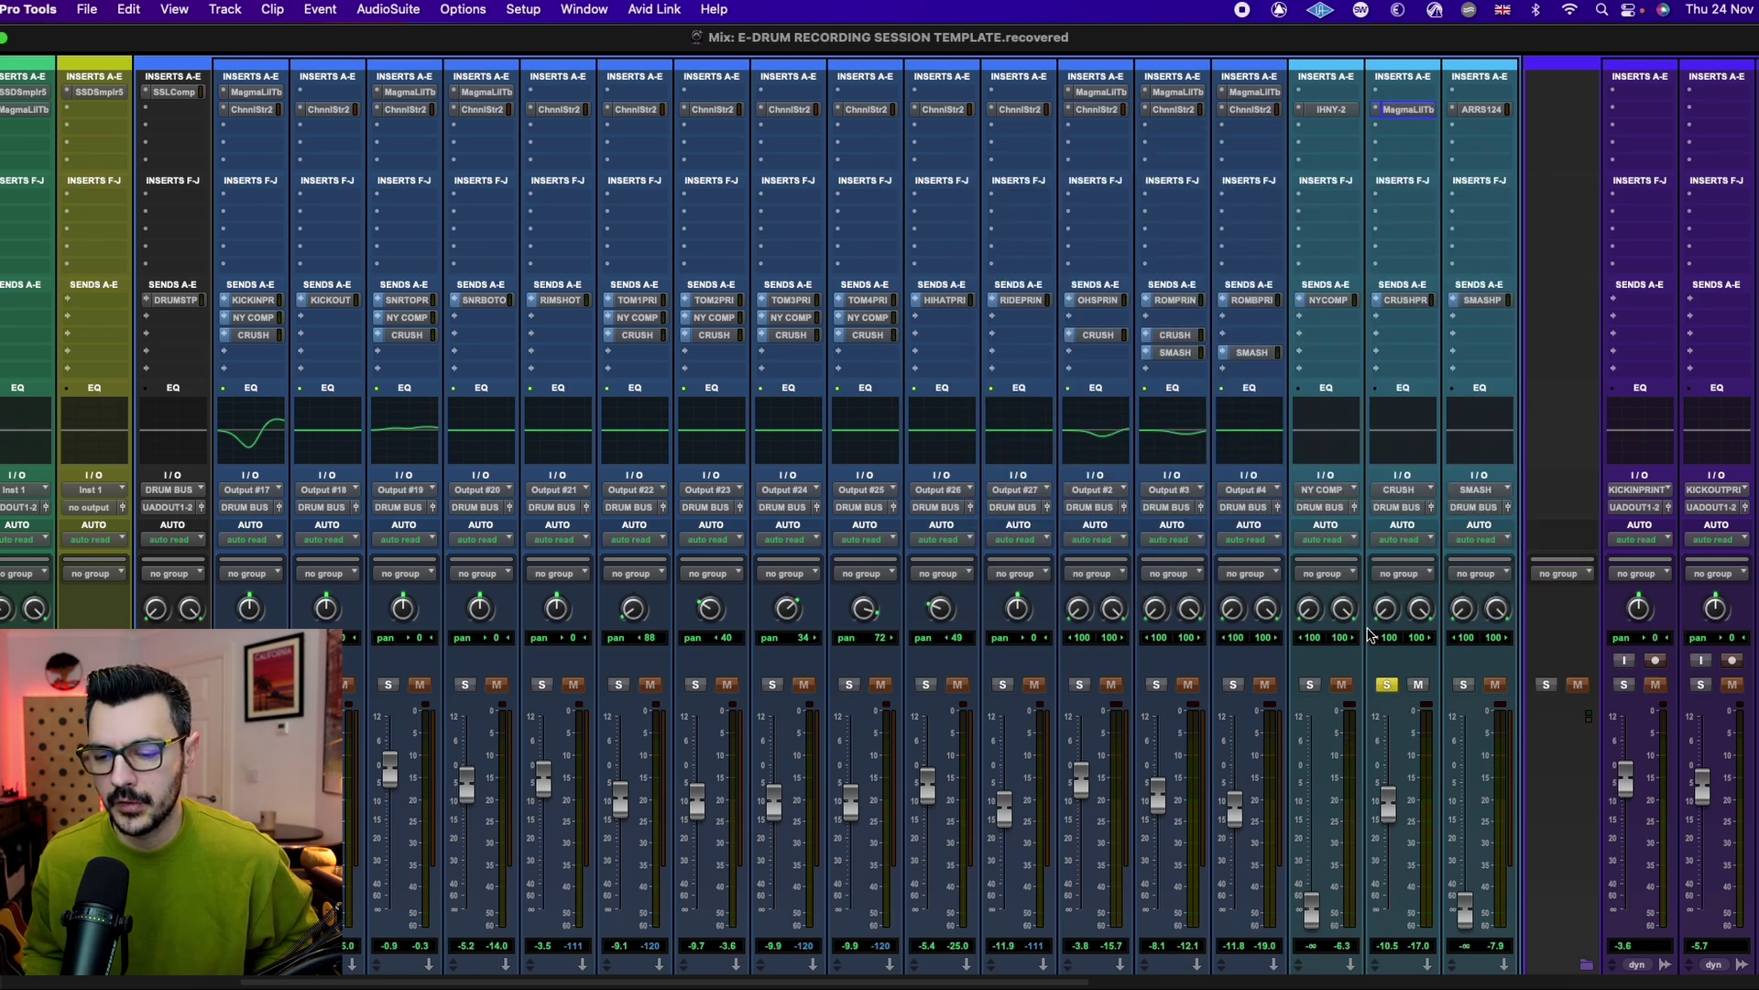
{"action": "left_click_drag", "start_coordinate": [1389, 802], "coordinate": [1388, 912]}
{"action": "left_click", "coordinate": [1386, 684]}
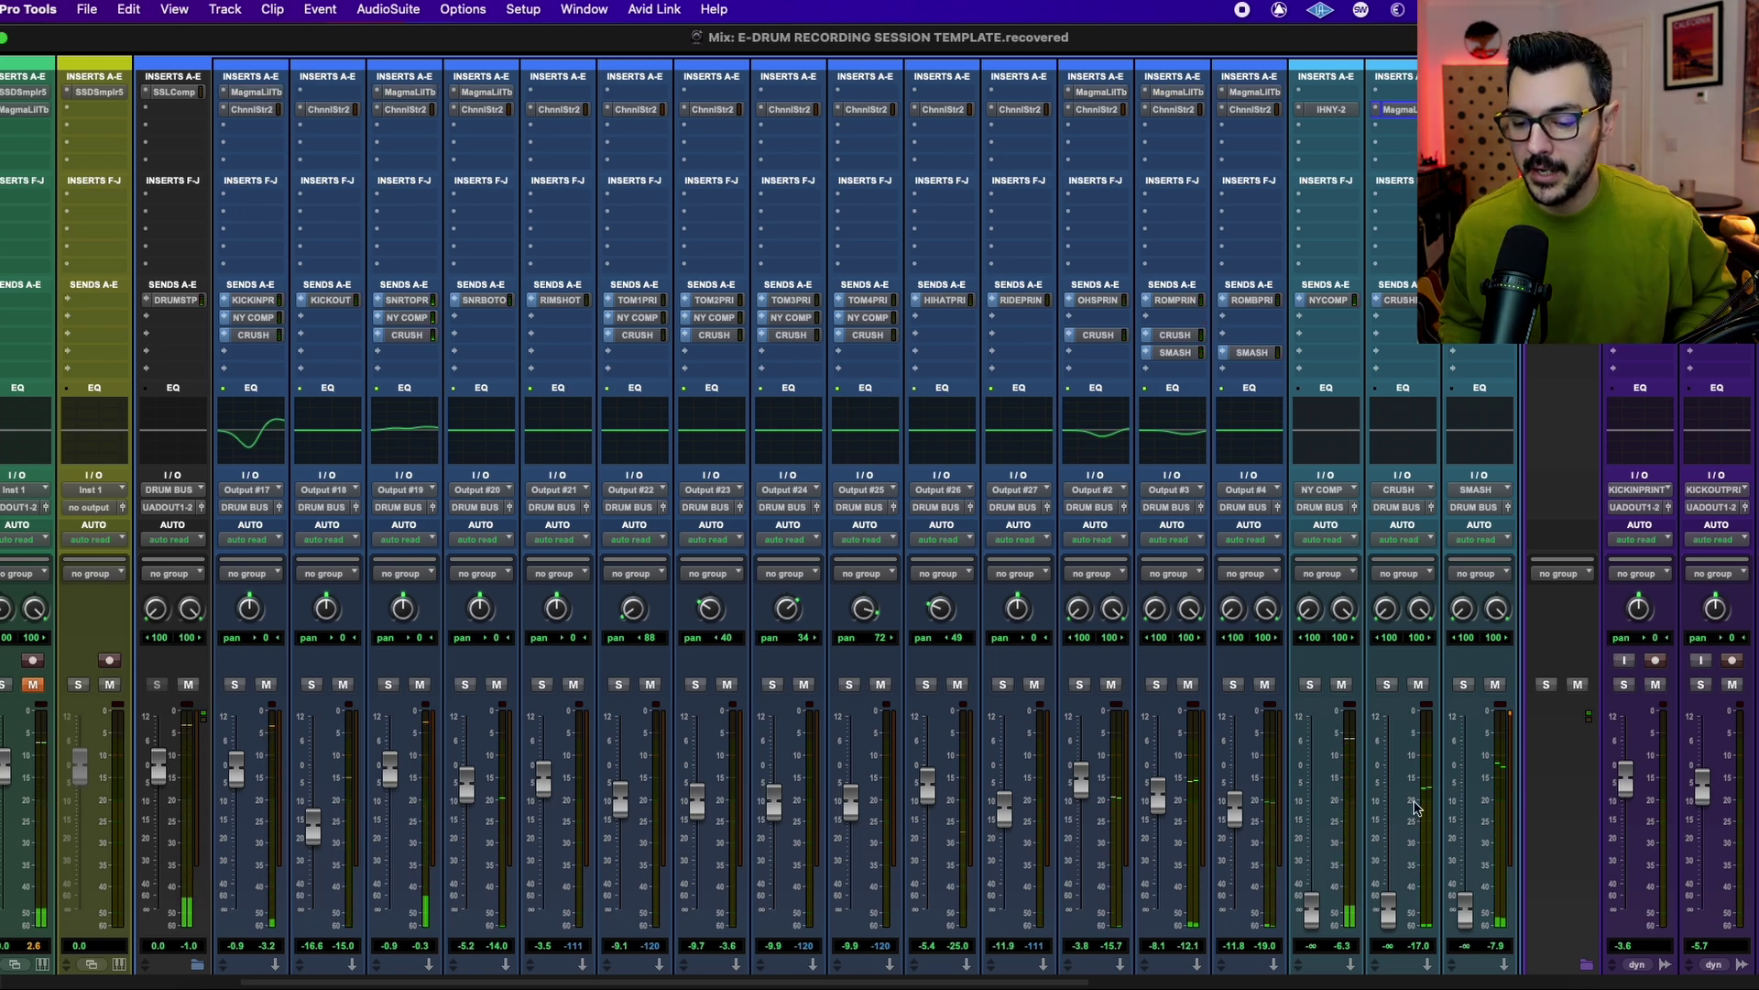
Blend CRUSH into the full drum mix at -13.4 dB during playback and toggle its mute to compare
{"action": "left_click_drag", "start_coordinate": [1389, 910], "coordinate": [1389, 805]}
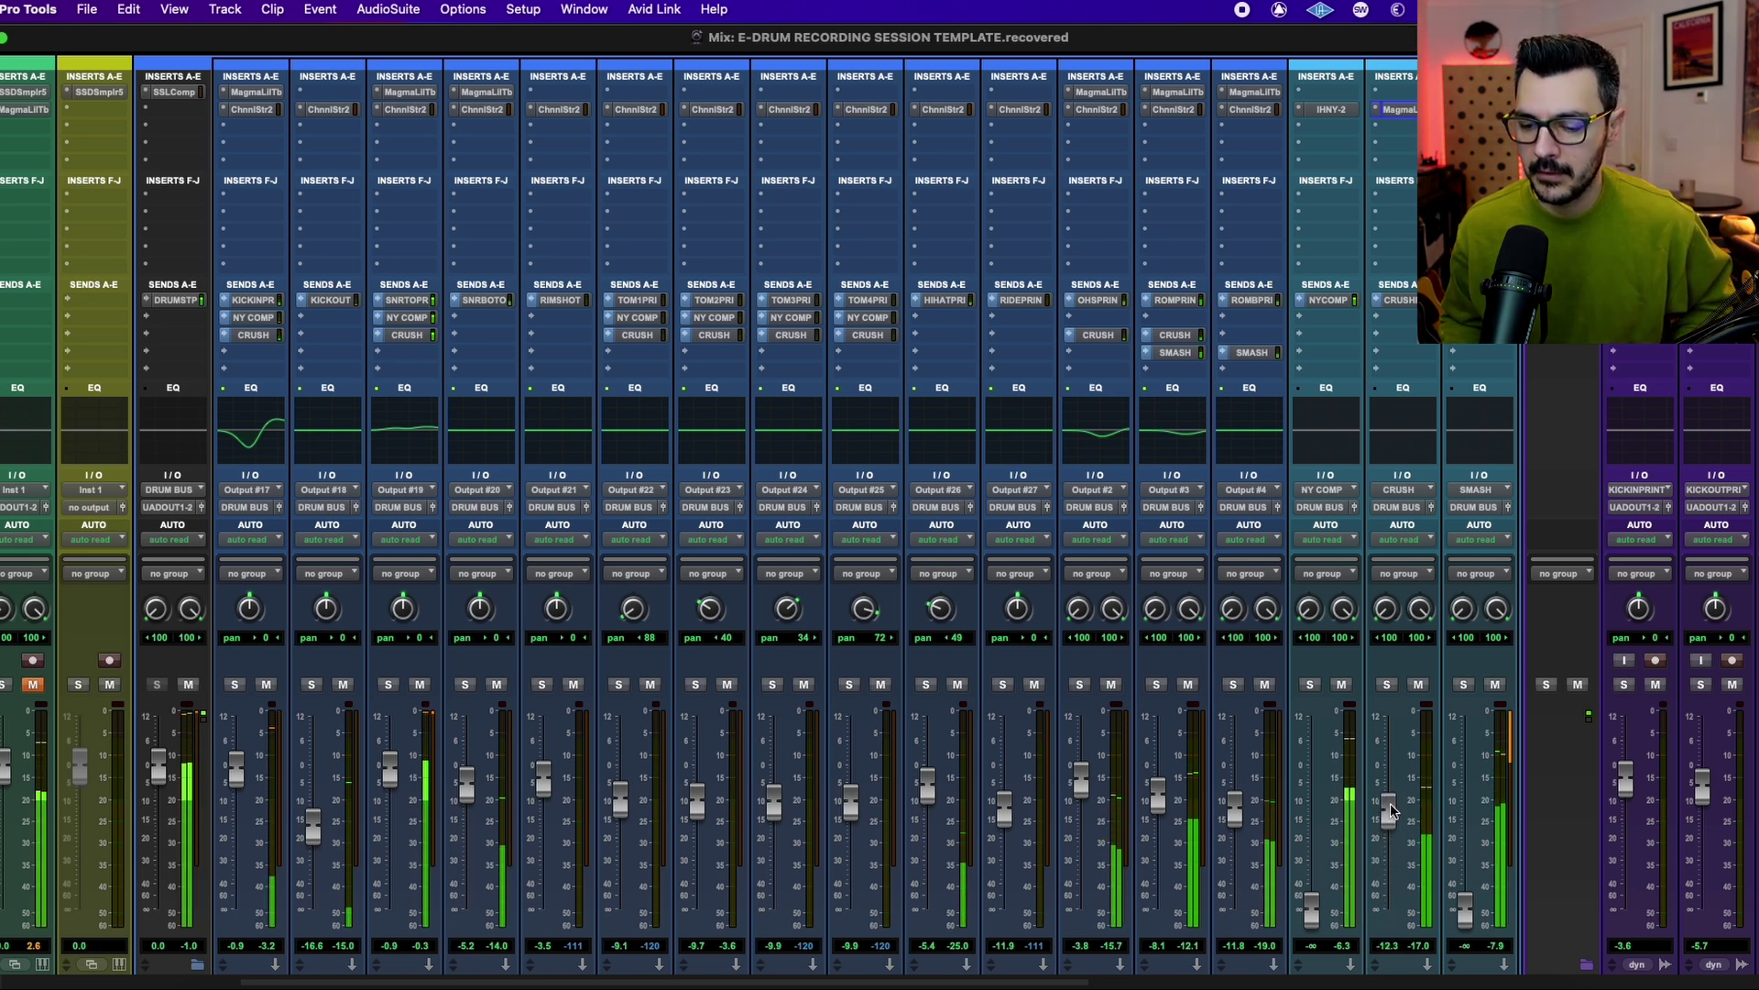
{"action": "left_click_drag", "start_coordinate": [1389, 803], "coordinate": [1390, 807]}
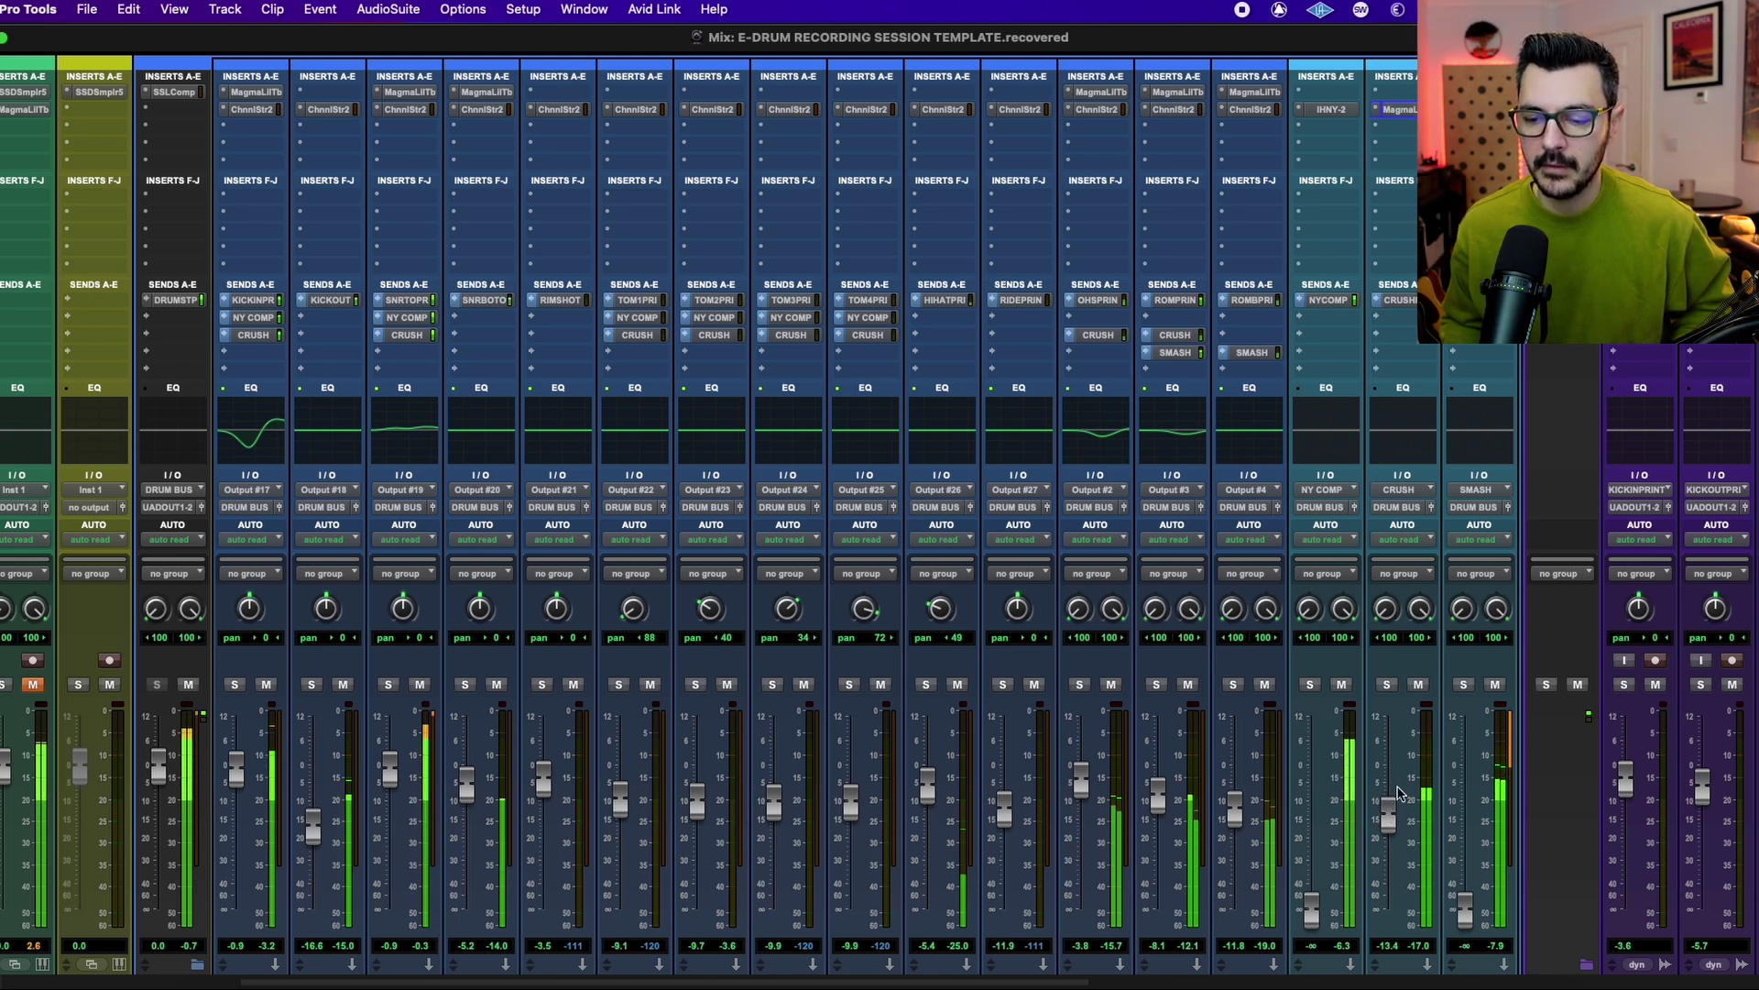
{"action": "left_click", "coordinate": [1419, 685]}
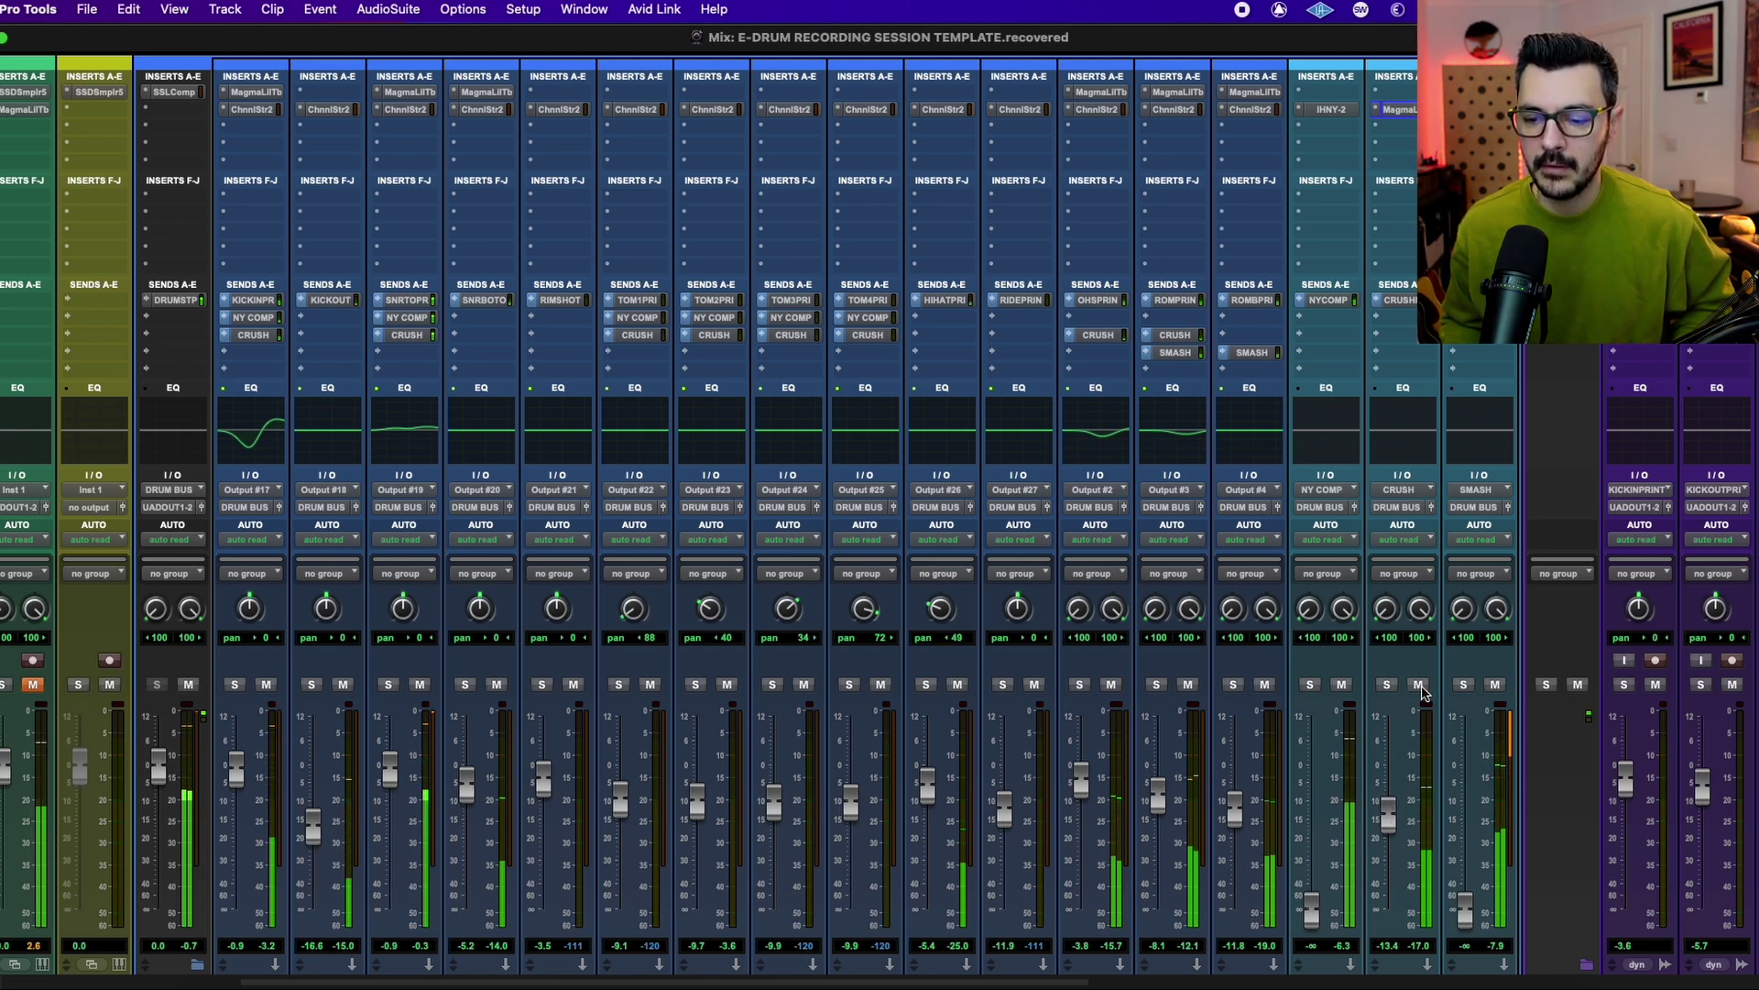